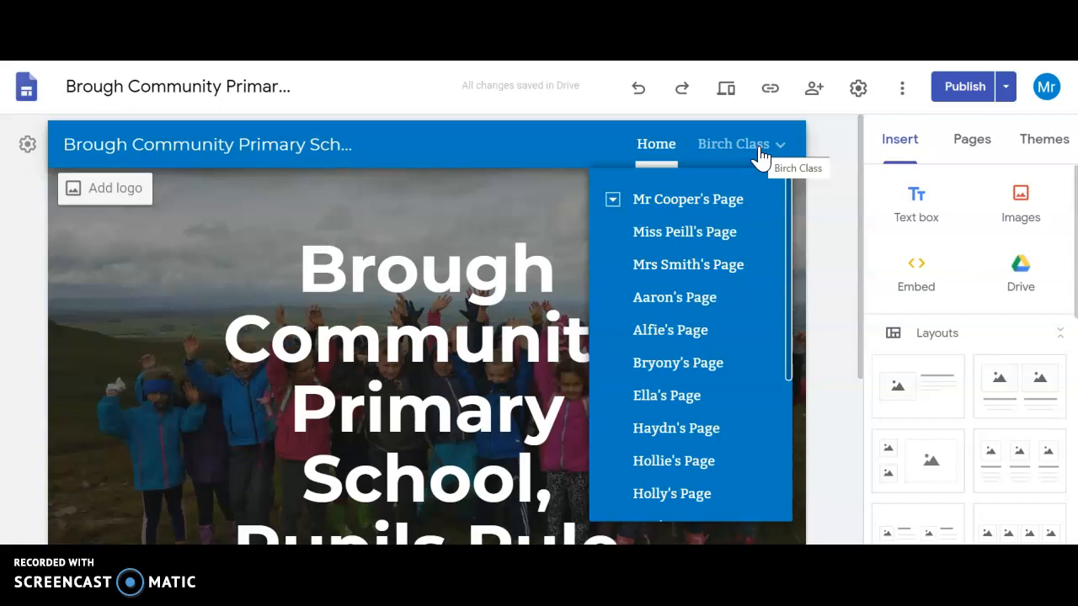
# Step: Open the head teacher's page under Birch Class and examine its title, introduction, map, river photo, and likes and dislikes
pyautogui.moveTo(786, 202); pyautogui.dragTo(786, 181)
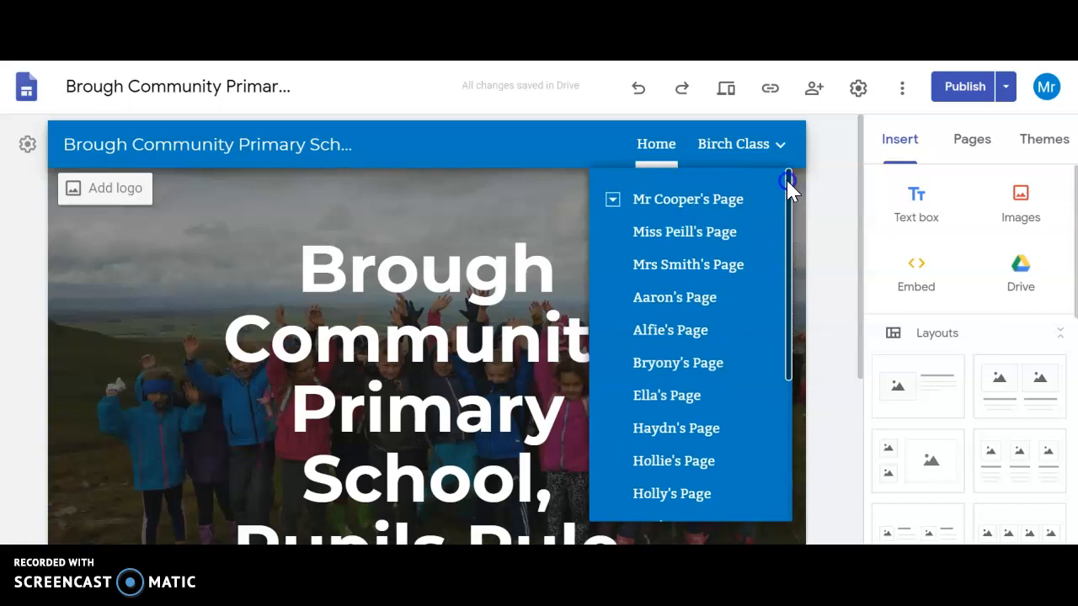
pyautogui.click(716, 209)
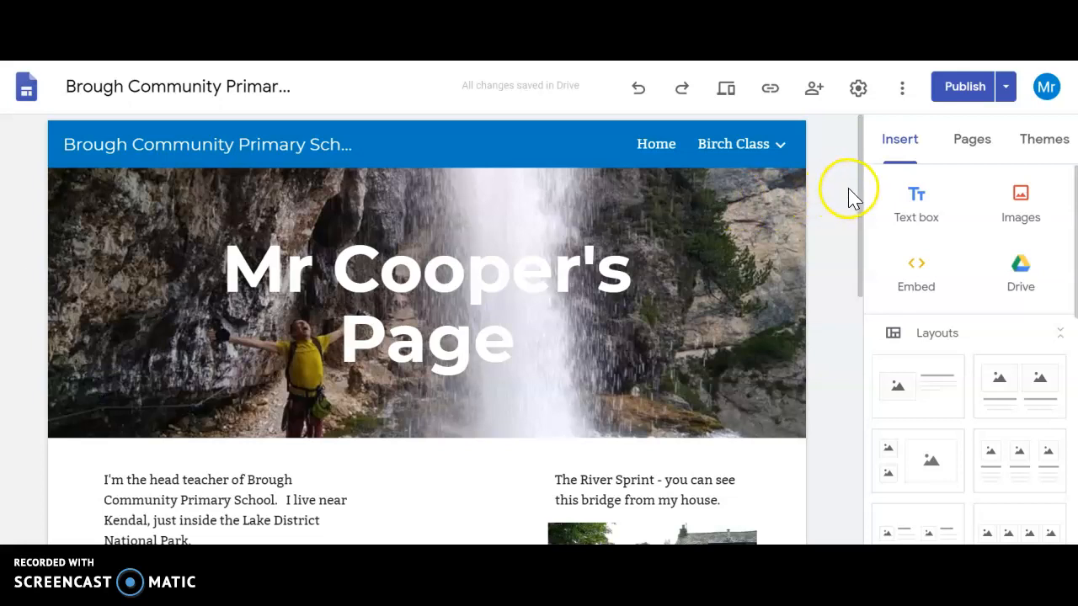
pyautogui.moveTo(861, 187)
pyautogui.mouseDown()
pyautogui.moveTo(860, 206)
pyautogui.moveTo(858, 185)
pyautogui.mouseUp()
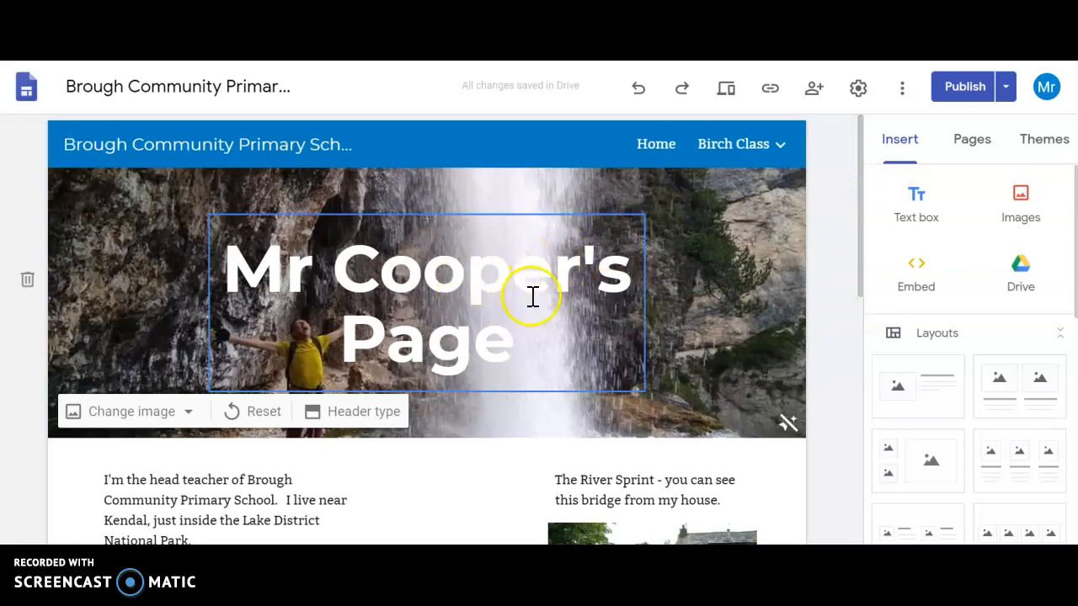
pyautogui.click(468, 286)
pyautogui.doubleClick(468, 286)
pyautogui.click(469, 286)
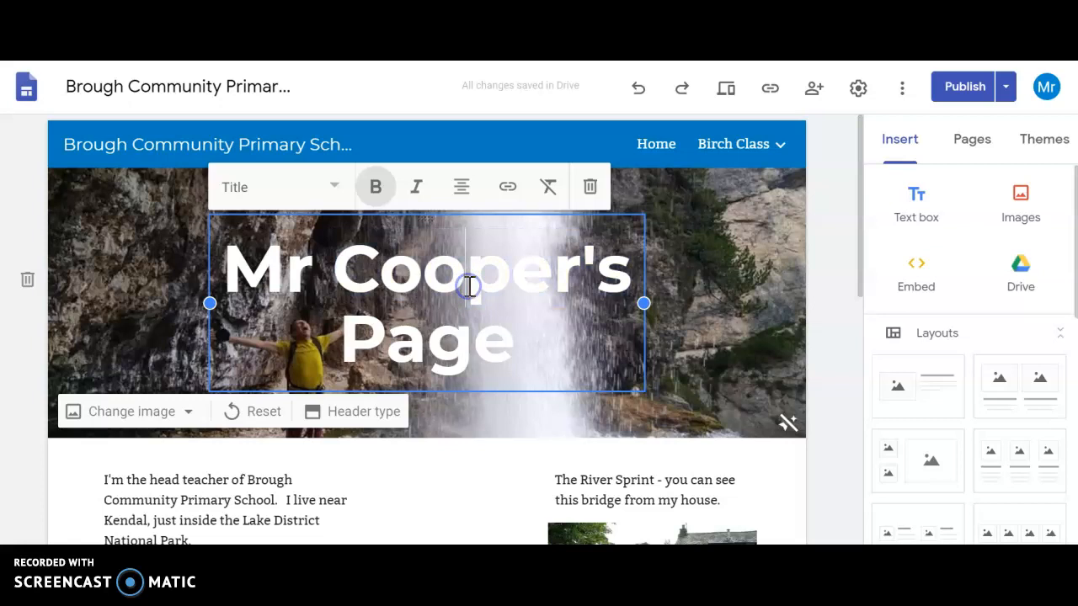
pyautogui.moveTo(862, 215); pyautogui.dragTo(869, 331)
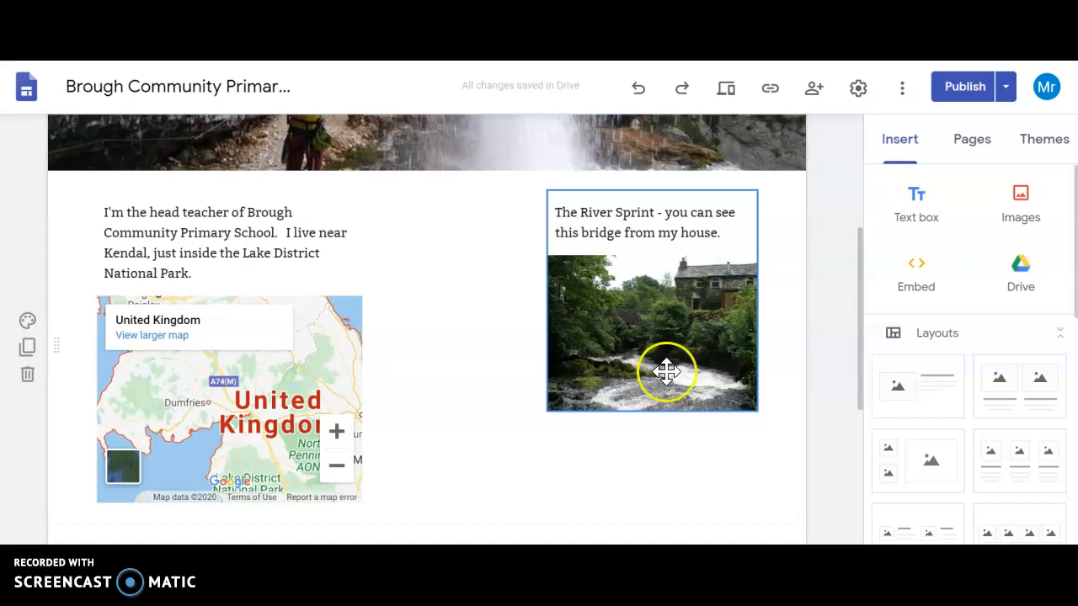
pyautogui.moveTo(858, 328); pyautogui.dragTo(859, 421)
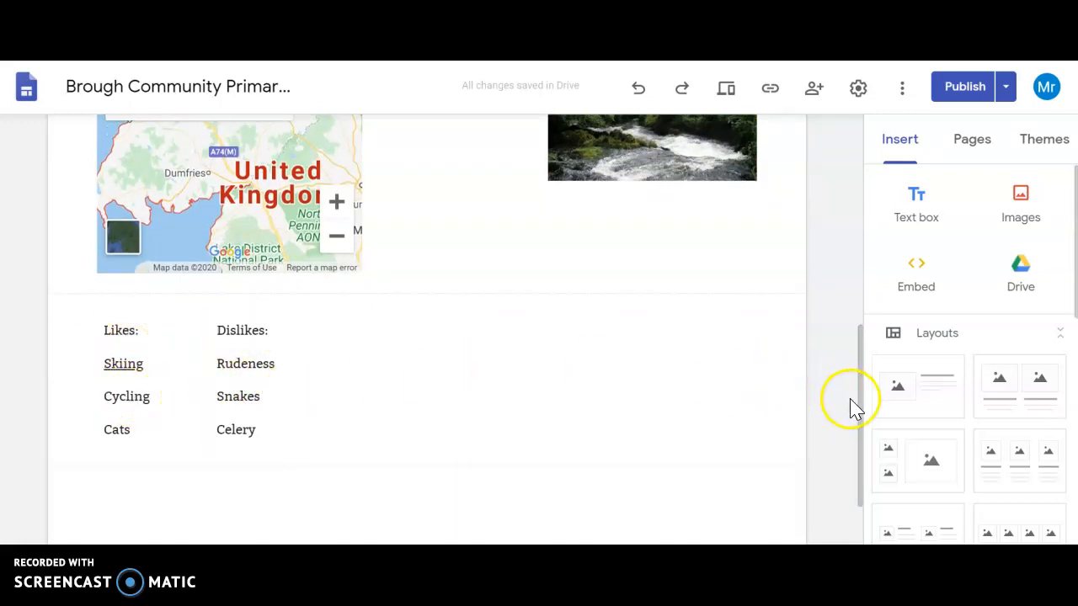
pyautogui.moveTo(859, 397); pyautogui.dragTo(861, 320)
pyautogui.click(118, 210)
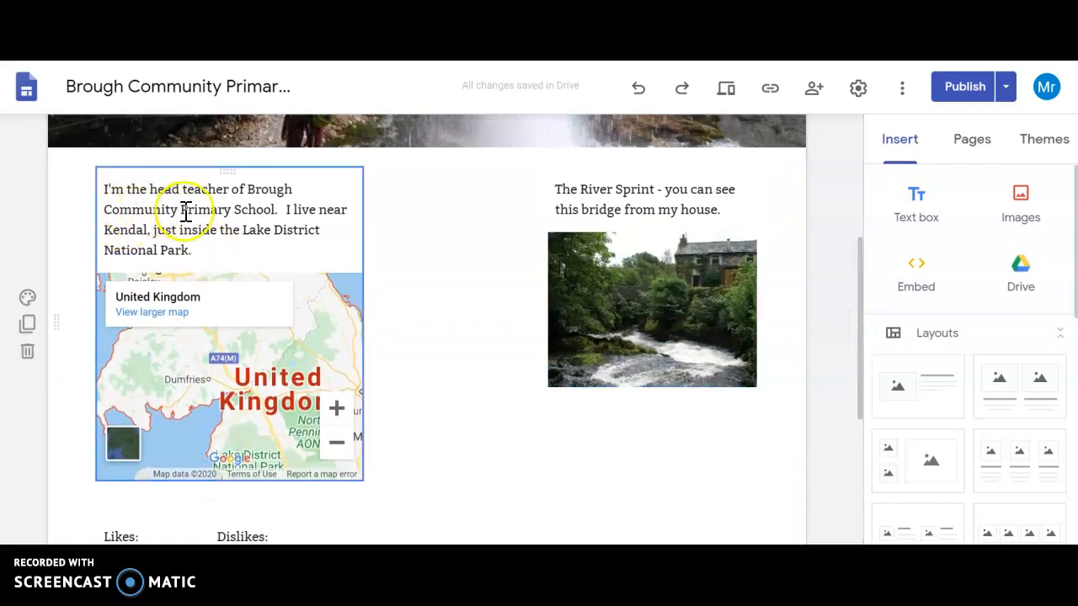
pyautogui.click(606, 207)
pyautogui.moveTo(861, 279); pyautogui.dragTo(862, 365)
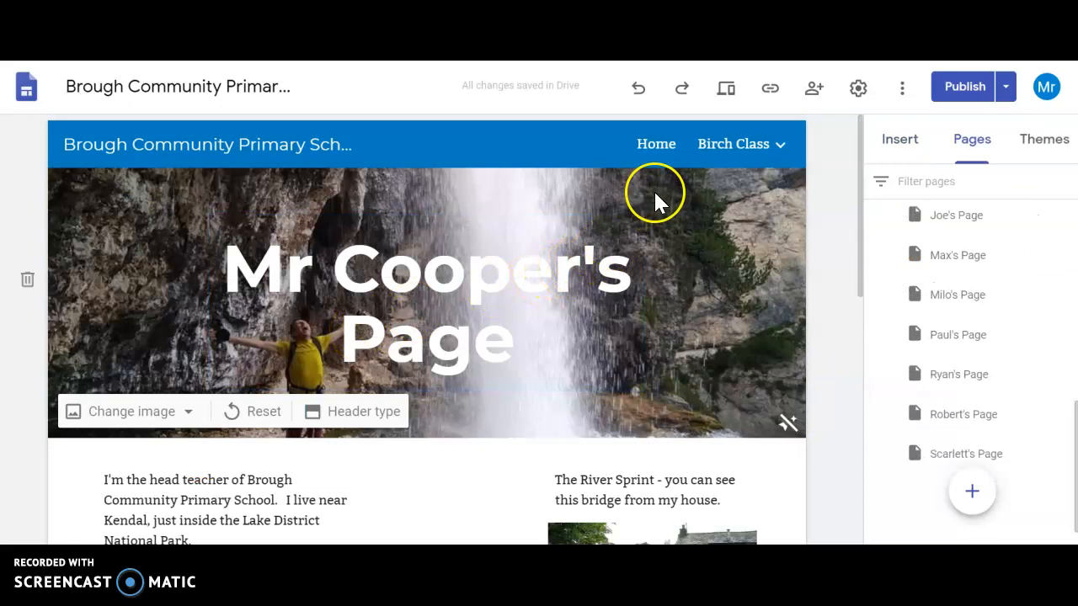
# Step: Return to the Home page and open the made-up pupil's page listed under Birch Class
pyautogui.click(657, 146)
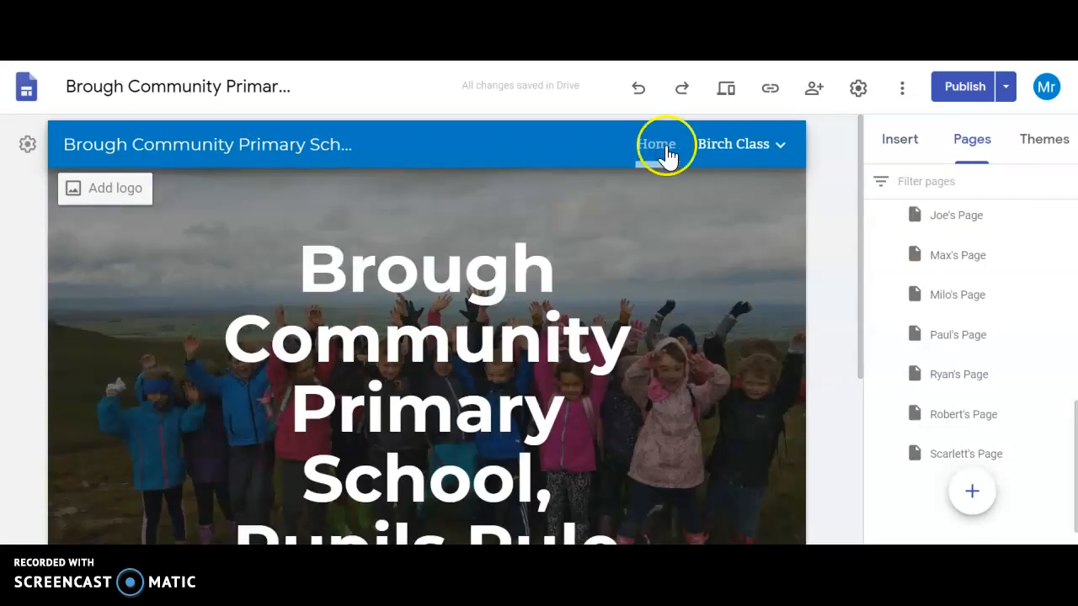
pyautogui.click(744, 148)
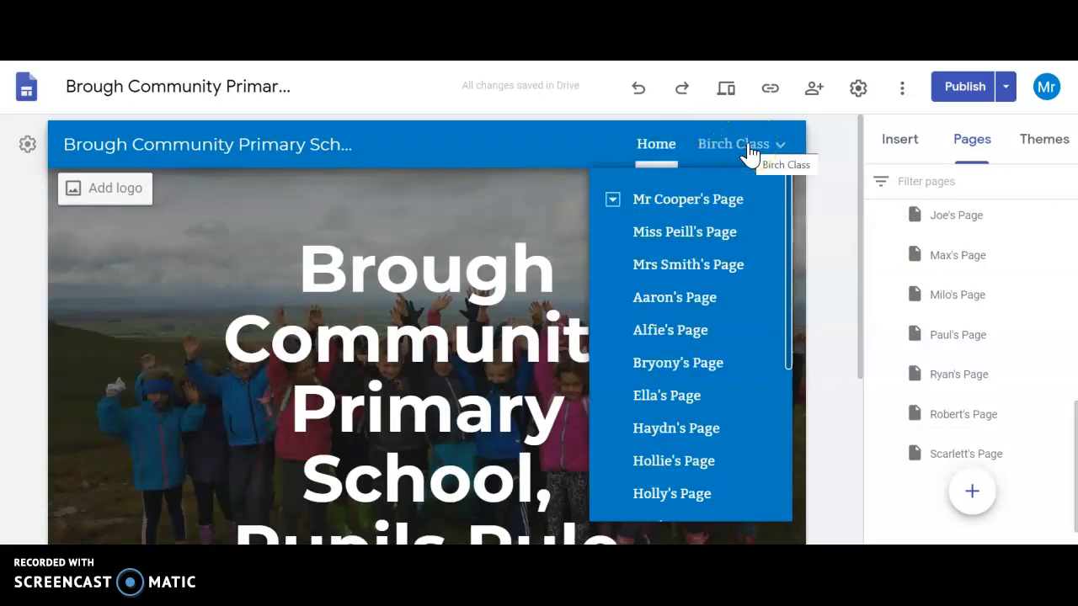
pyautogui.moveTo(789, 212); pyautogui.dragTo(794, 396)
pyautogui.click(707, 387)
pyautogui.click(782, 160)
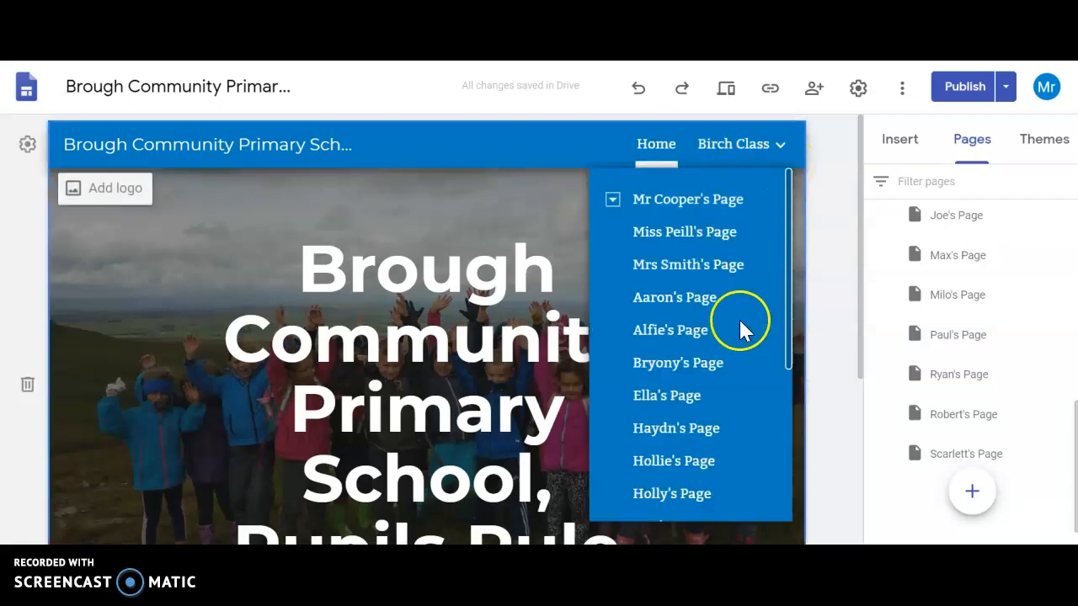
pyautogui.moveTo(789, 341); pyautogui.dragTo(786, 508)
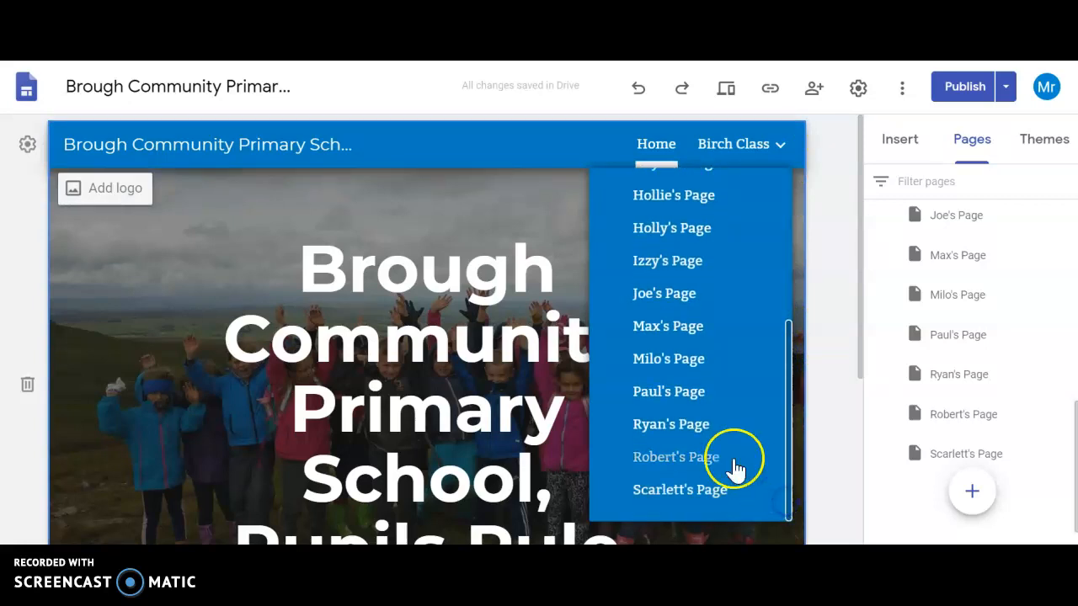
pyautogui.click(678, 398)
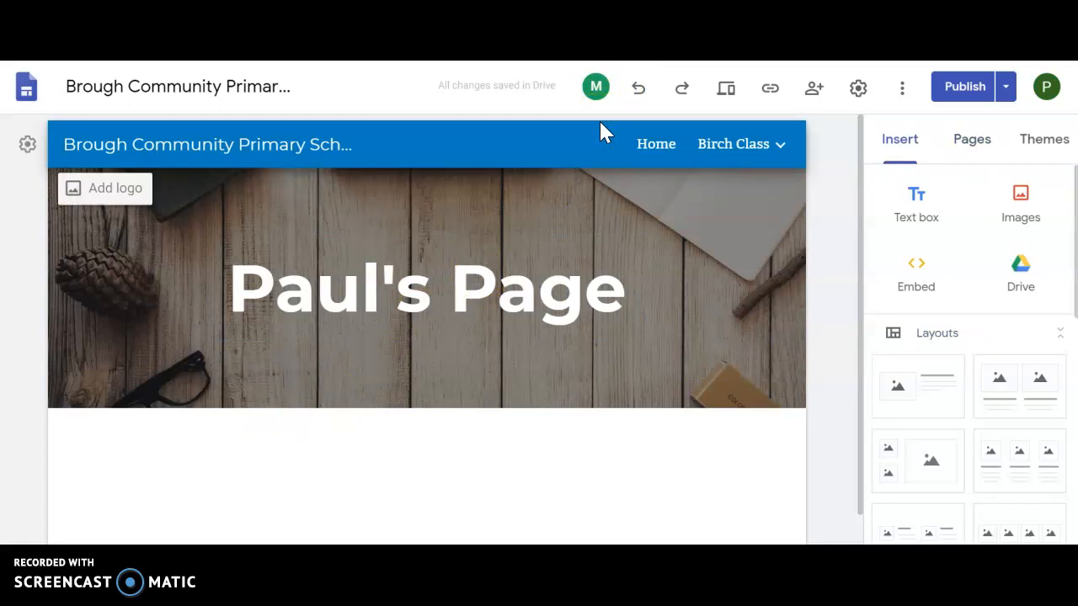
# Step: Start replacing the header image and open the shared Google Drive folder "School Facebook photos up to May 2020"
pyautogui.click(519, 246)
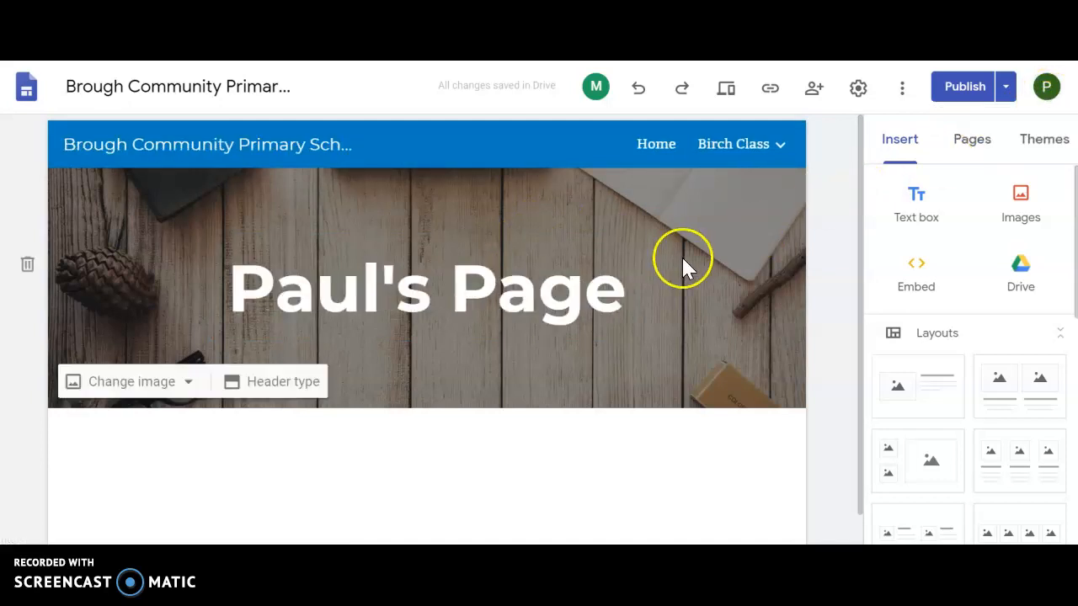
pyautogui.click(167, 388)
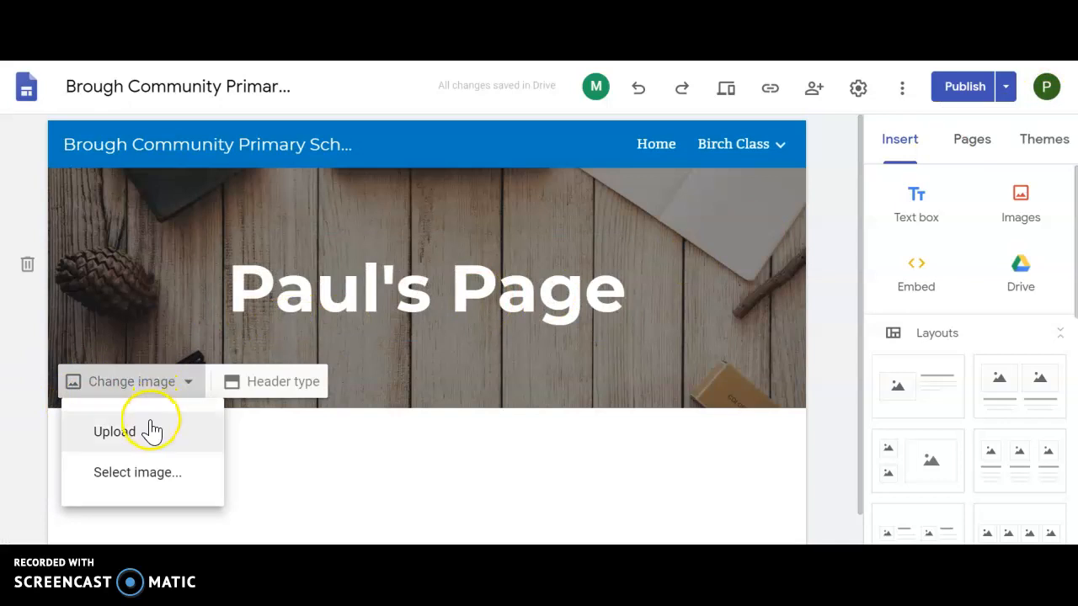
pyautogui.click(139, 478)
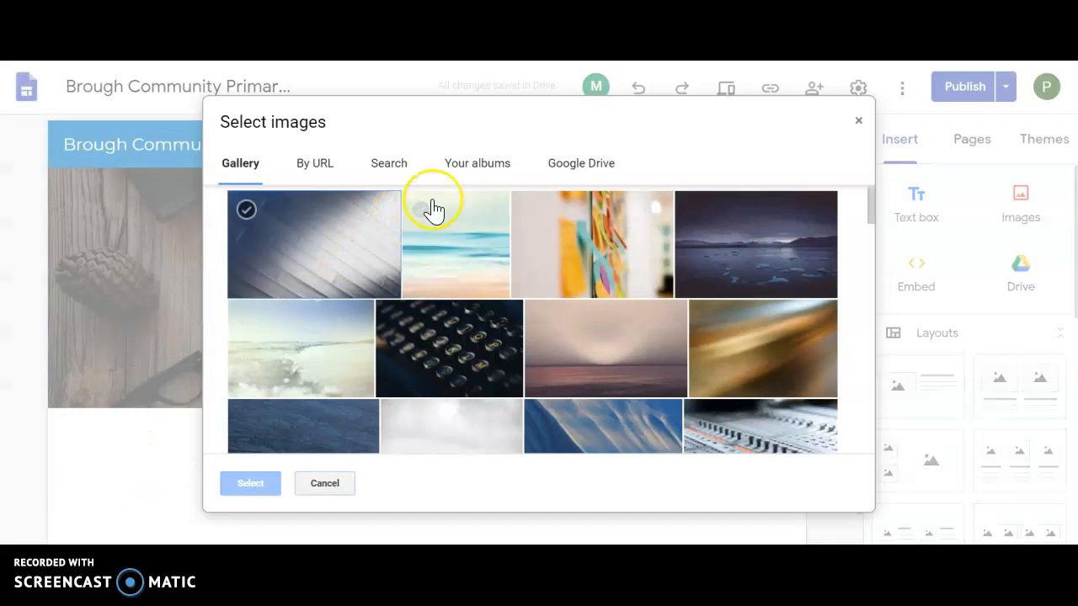
pyautogui.click(577, 170)
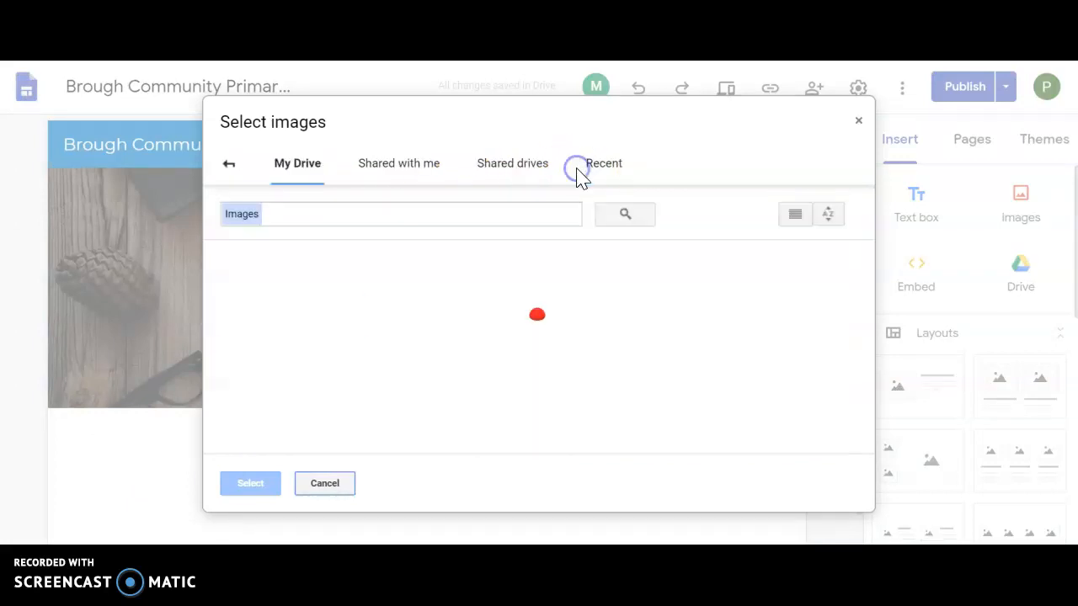
pyautogui.click(426, 171)
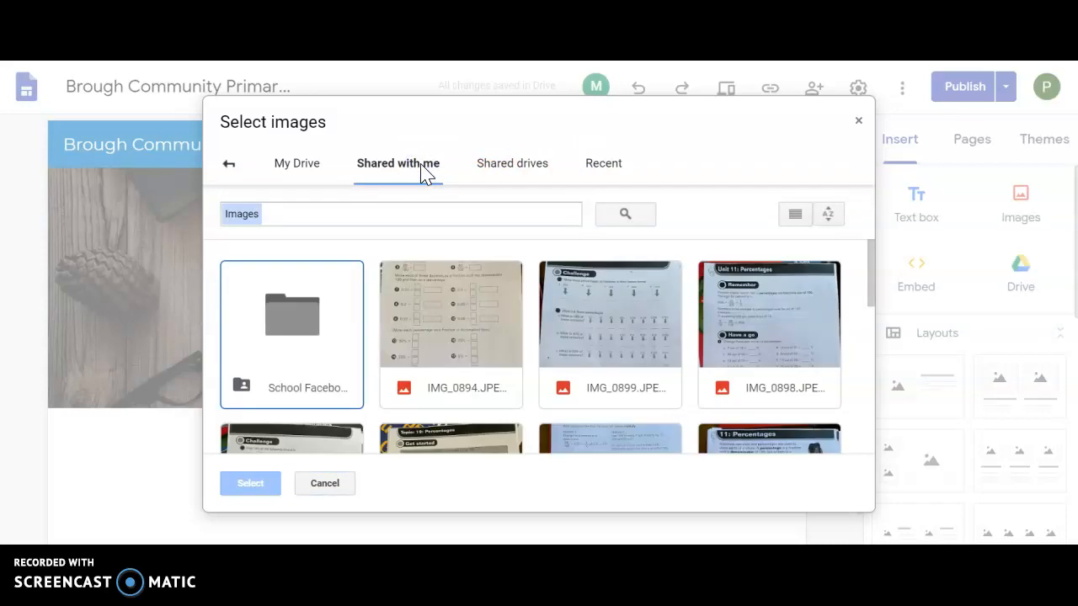
pyautogui.doubleClick(307, 316)
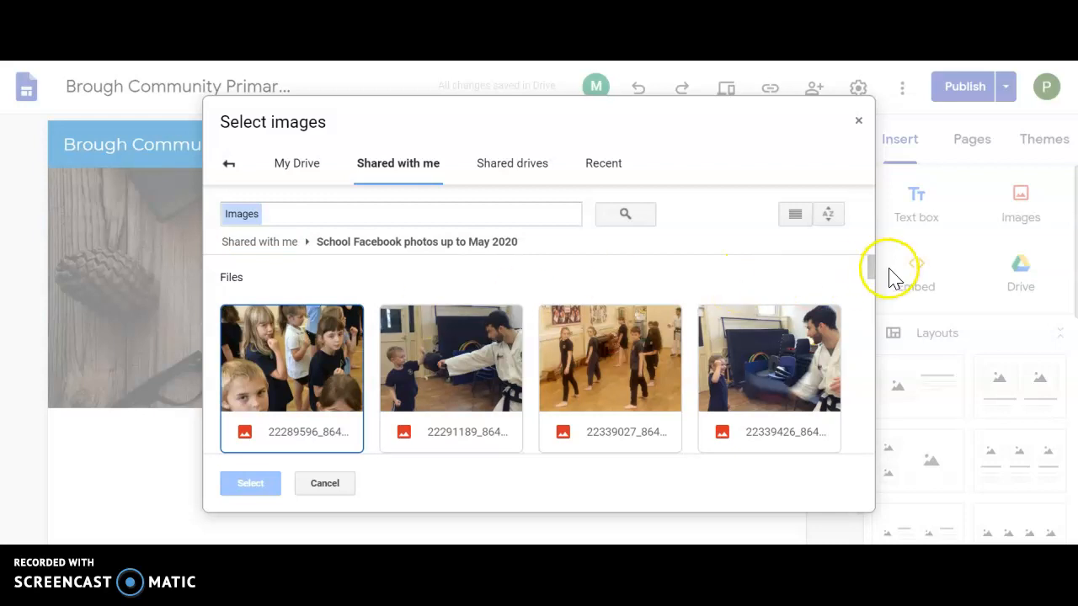
# Step: Find the photo of children exercising in a wooden-floored hall and set it as the page's header image
pyautogui.moveTo(872, 266); pyautogui.dragTo(871, 291)
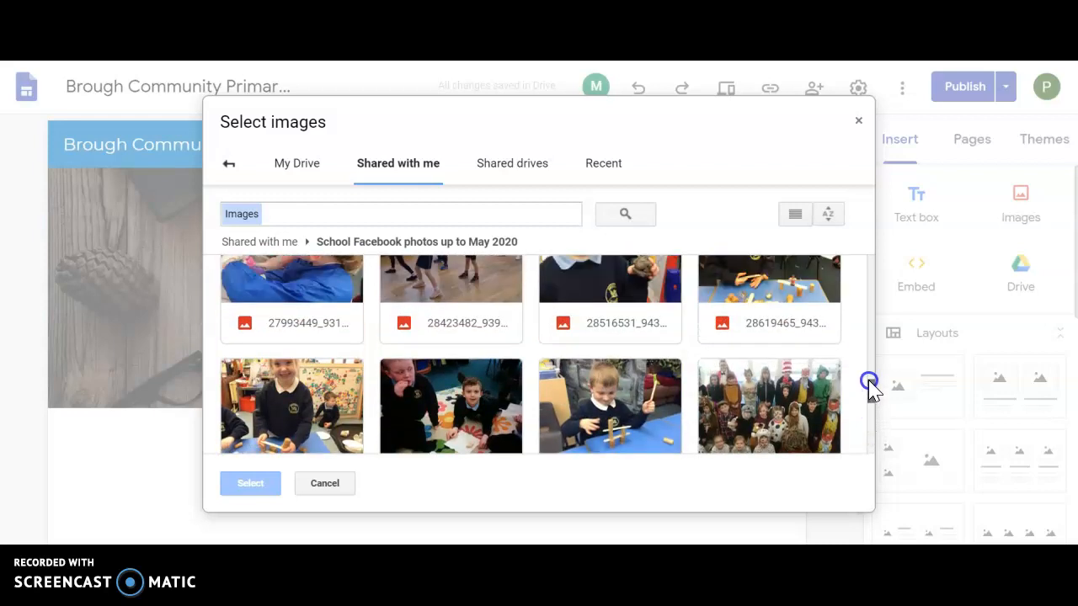
pyautogui.moveTo(867, 454); pyautogui.dragTo(871, 413)
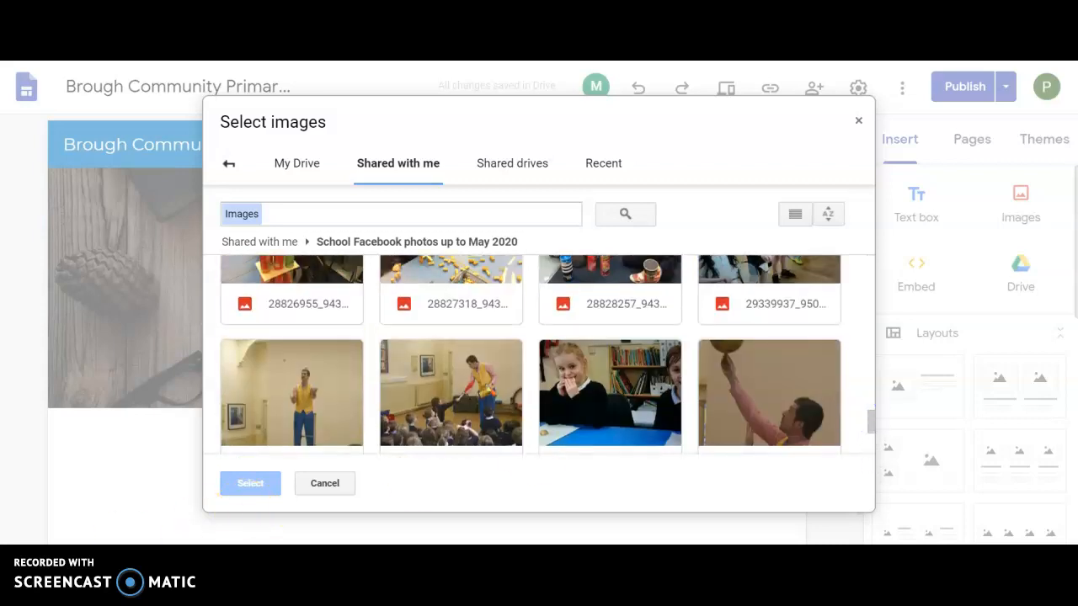
pyautogui.scroll(3, 465, 351)
pyautogui.doubleClick(464, 351)
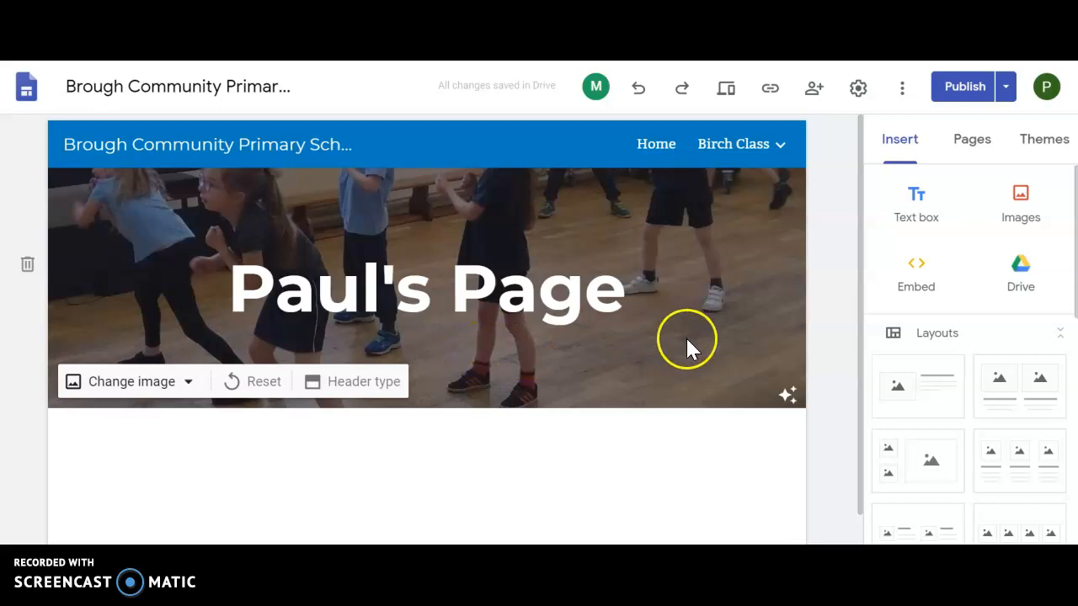
# Step: Compare the header image with and without the readability adjustment, leaving the adjustment turned off
pyautogui.click(789, 396)
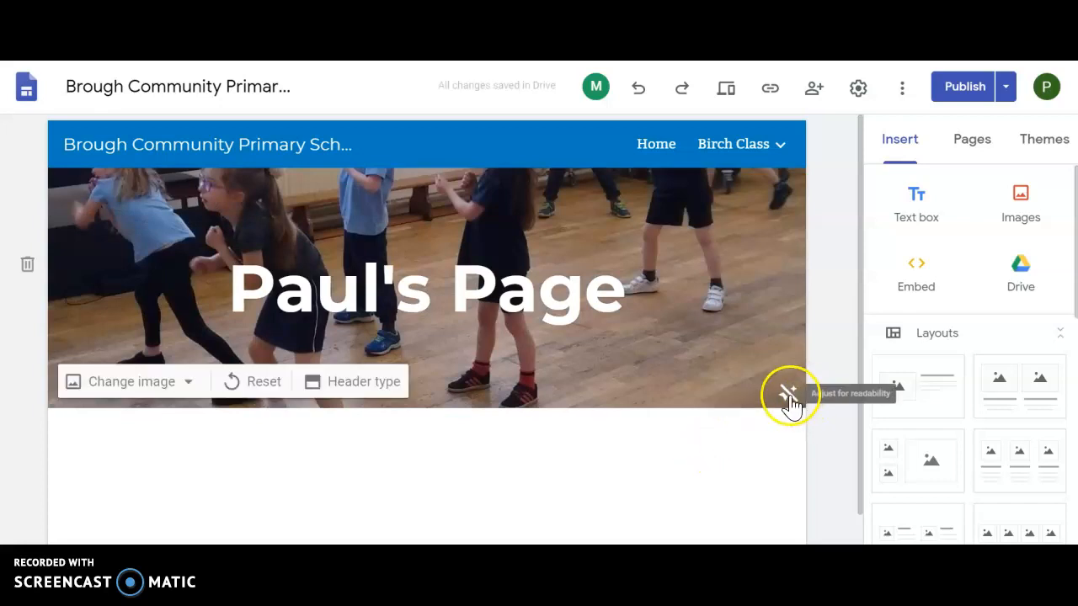
pyautogui.click(789, 397)
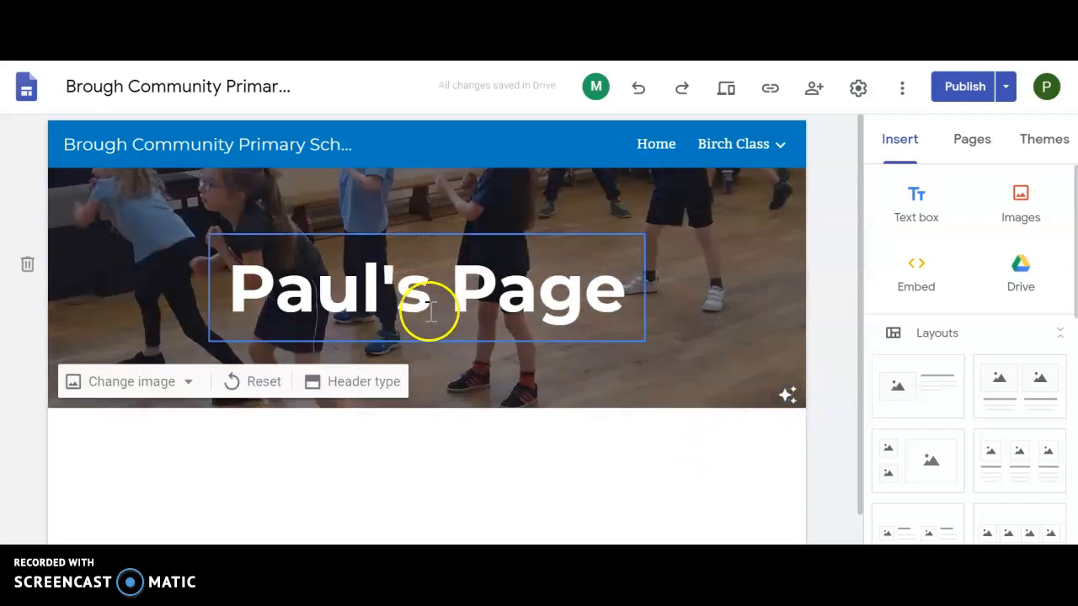
pyautogui.click(786, 397)
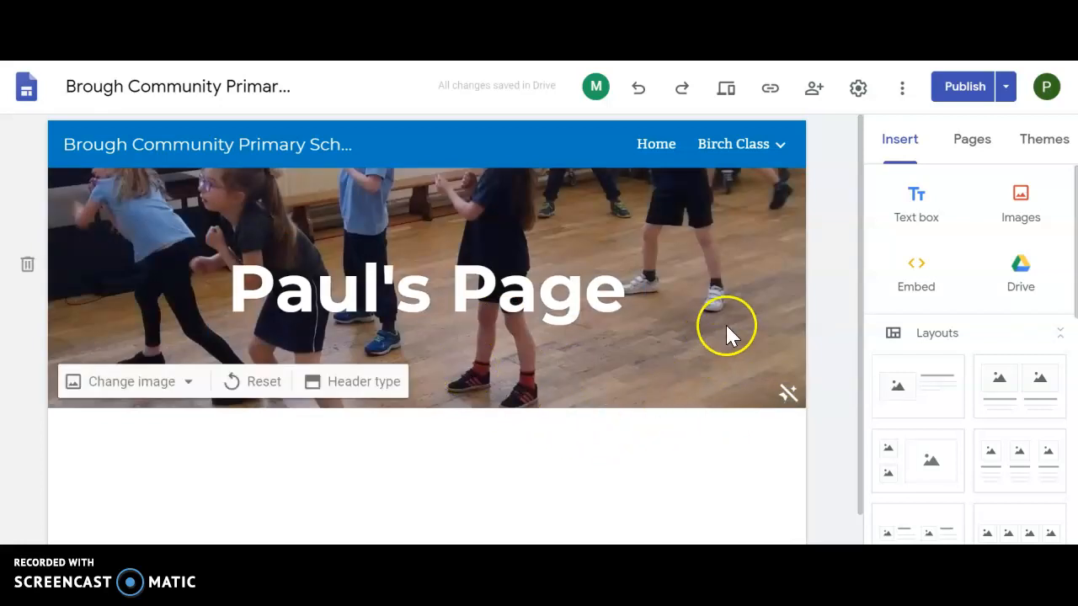
# Step: Insert a text box below the header and narrow it to a bit over a third of its width, keeping it left-aligned
pyautogui.moveTo(859, 278); pyautogui.dragTo(858, 343)
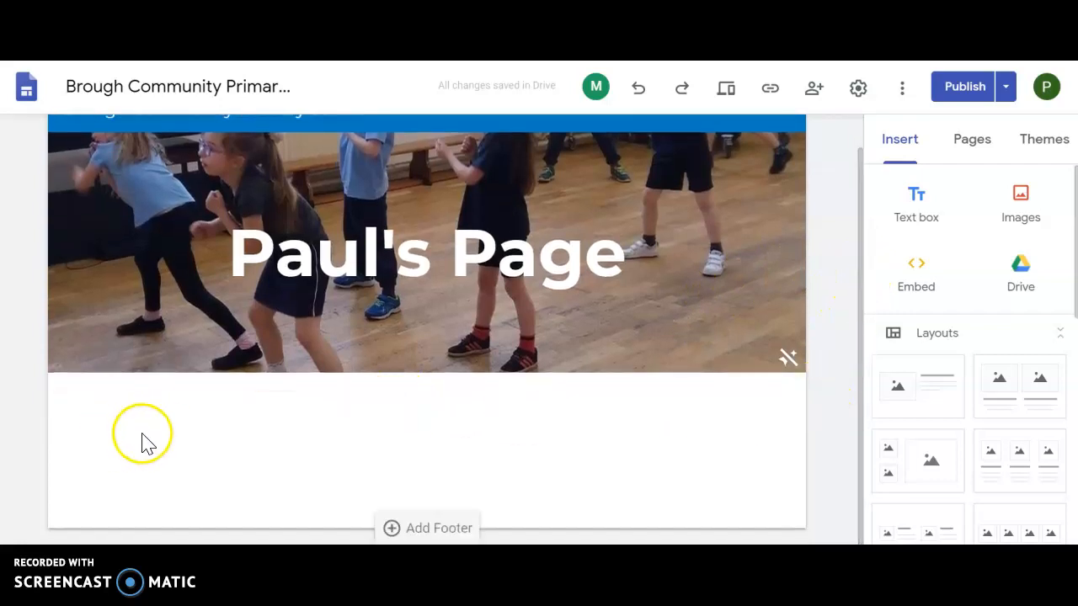
pyautogui.click(915, 207)
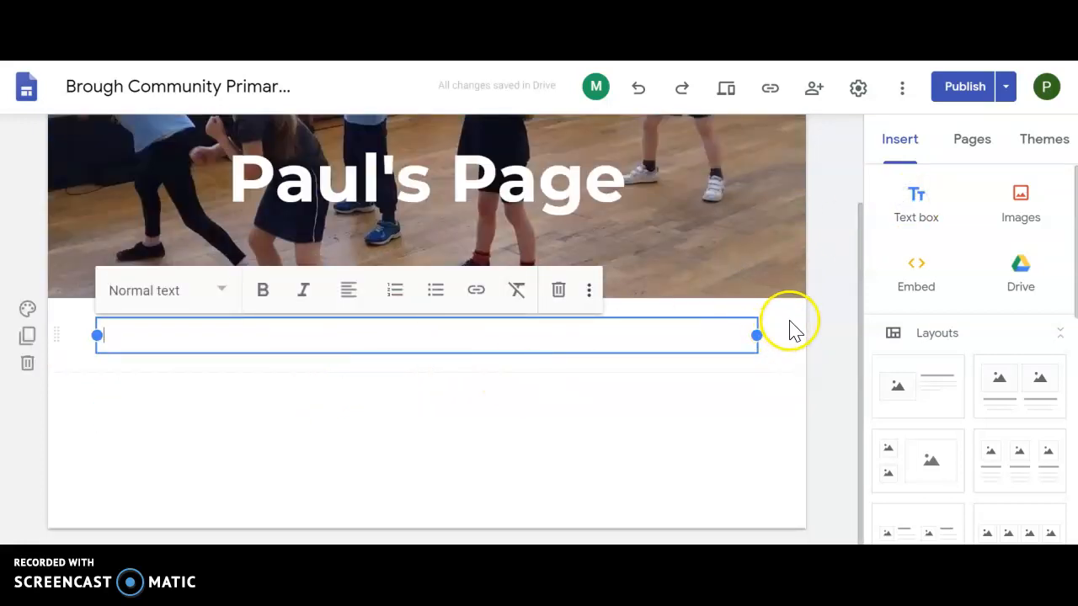
pyautogui.moveTo(755, 335); pyautogui.dragTo(360, 338)
pyautogui.click(264, 335)
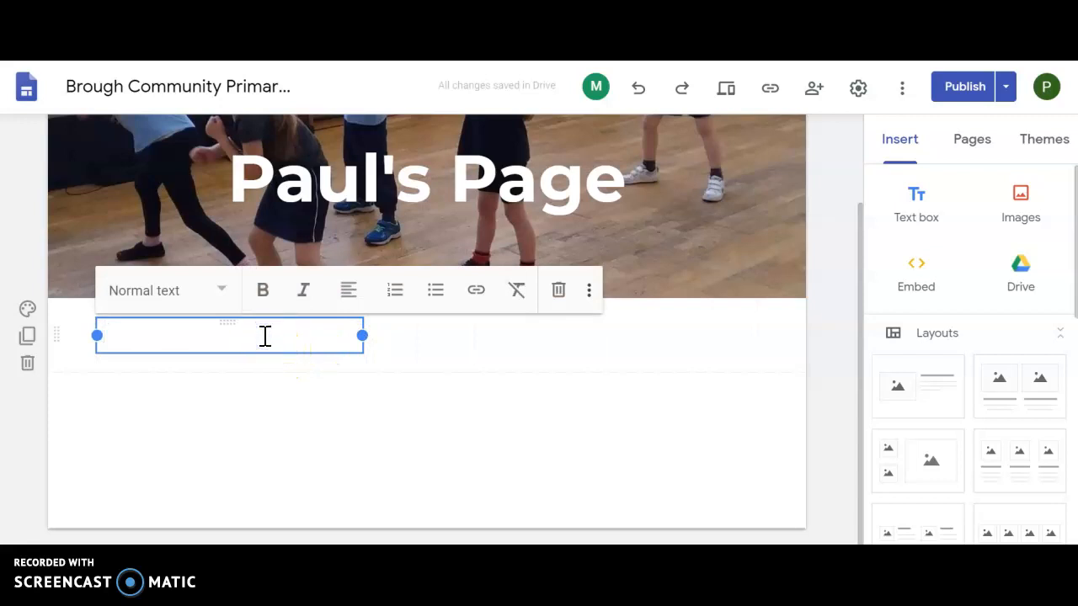
# Step: Begin the introduction in the text box with "Hi, I'm", the pupil's first name, and "and I'm the made-up pupil"
pyautogui.write('Hi')
pyautogui.press('BackSpace')
pyautogui.write(", I'm Paul and I'm the")
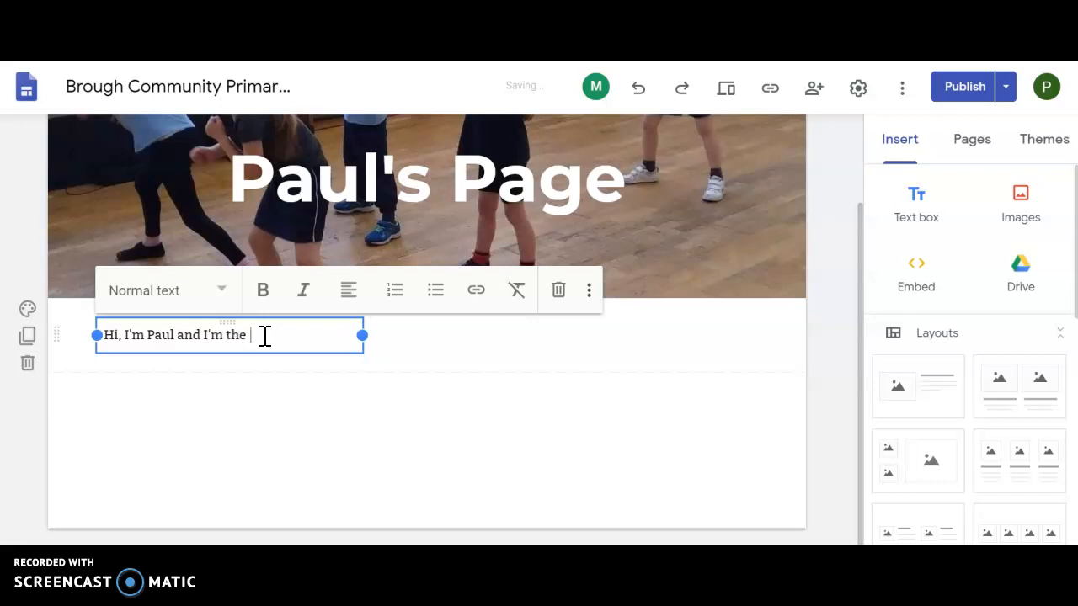
pyautogui.write(' made-up p')
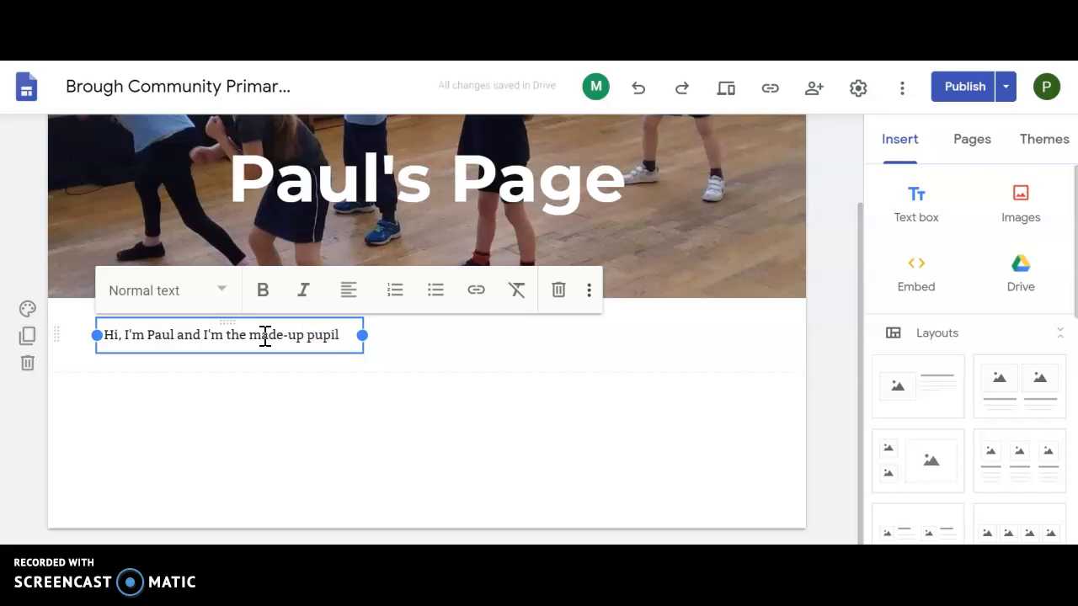
pyautogui.write('upil')
pyautogui.press('Return')
# Step: Complete the introduction with "that we use in Birch and Oaks Class to demonstrate some of the lessons that are taught."
pyautogui.write('that we use in Birch and Oaks Class')
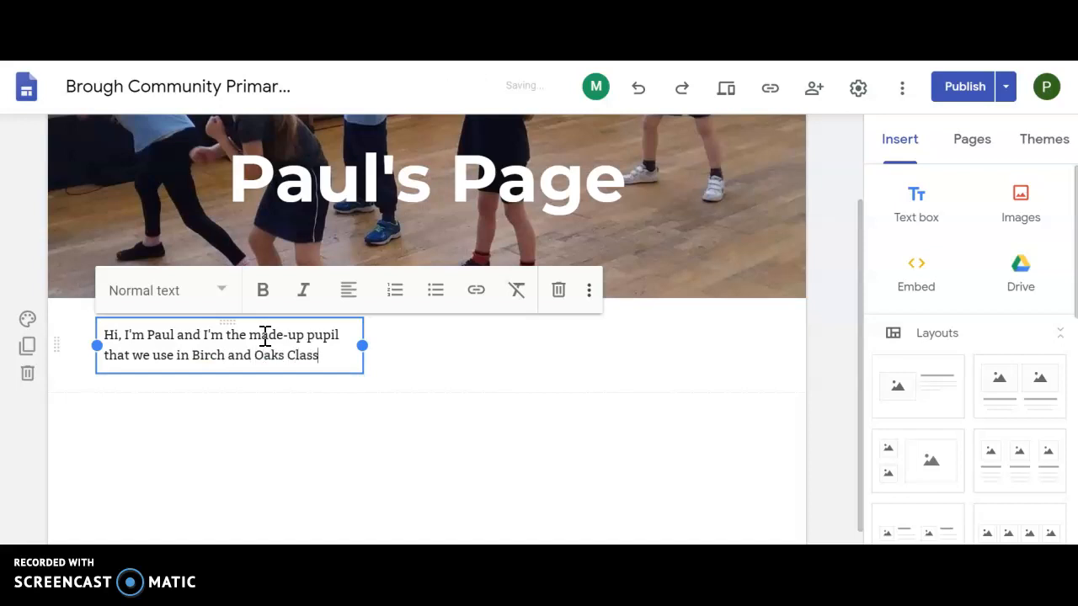
pyautogui.write(' to dem')
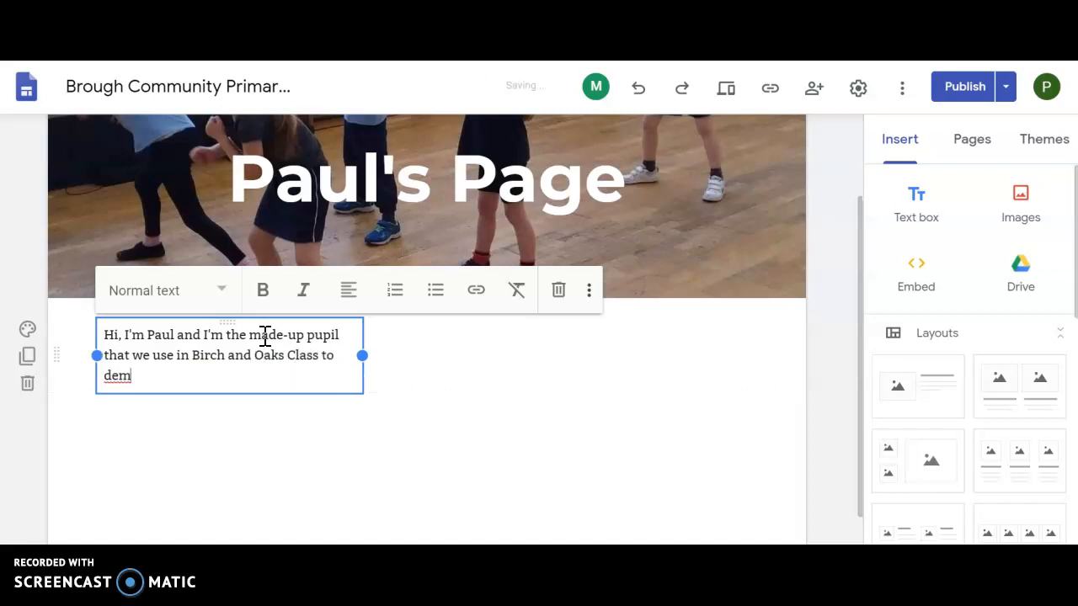
pyautogui.write('onstrate some of the lessons')
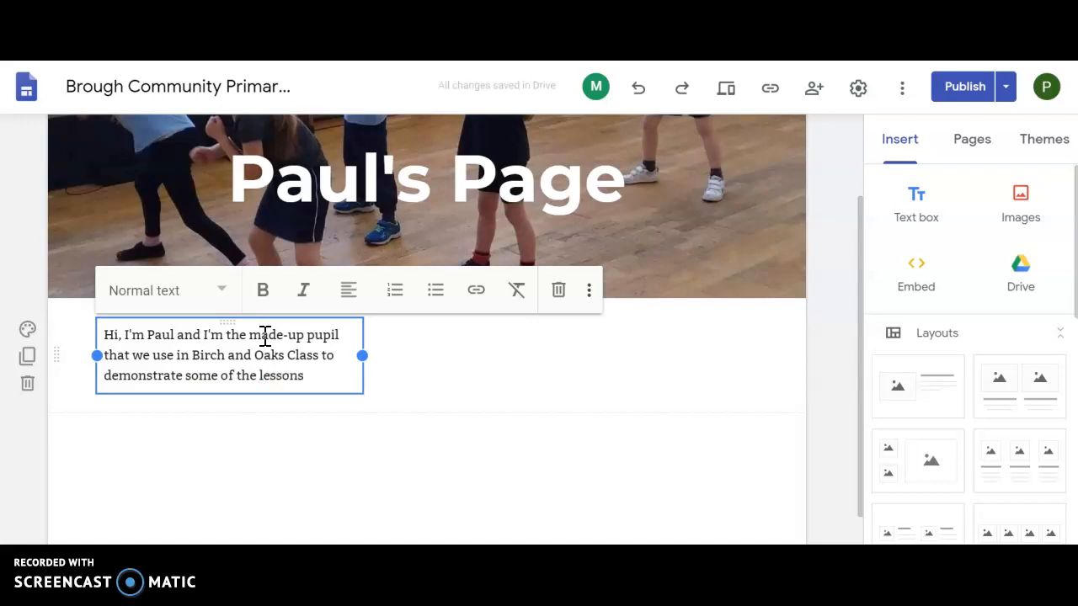
pyautogui.write(' that are ')
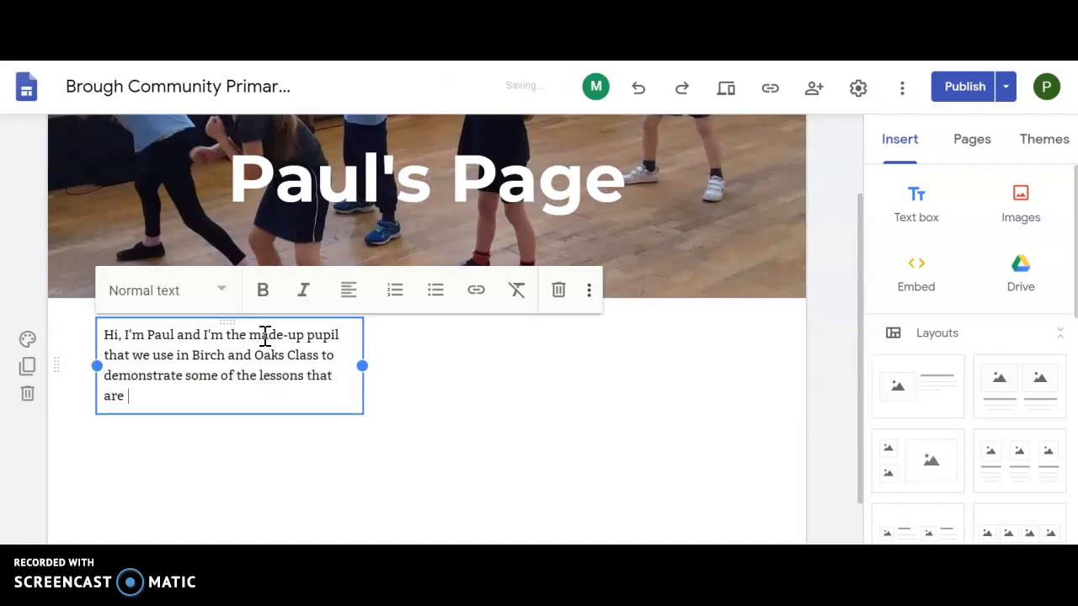
pyautogui.write('taught.')
pyautogui.click(463, 402)
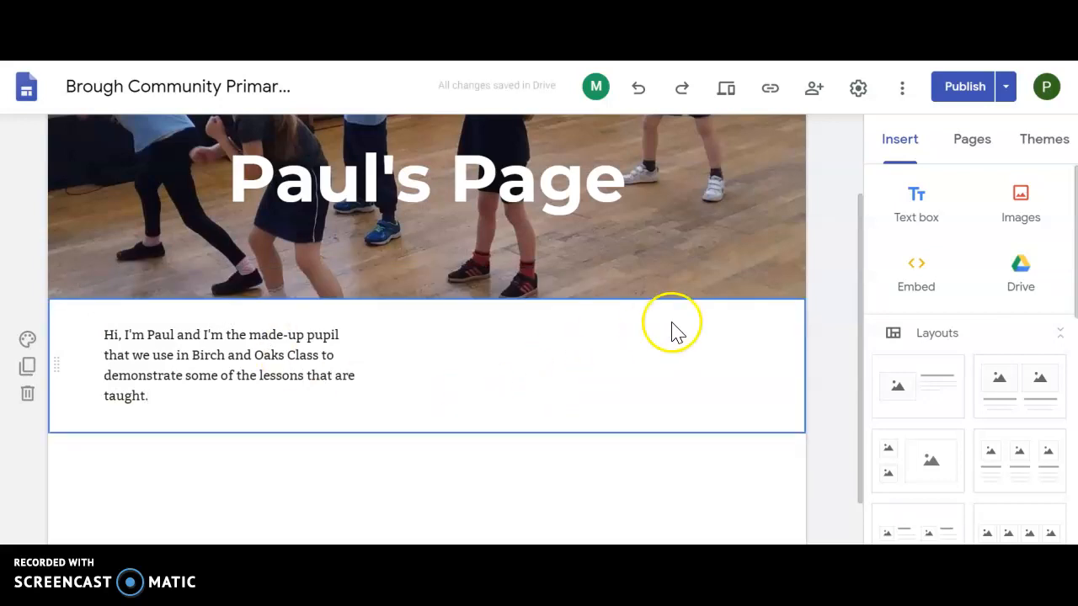
# Step: Start inserting an existing image and open the "School Facebook photos" folder among the files shared in Google Drive
pyautogui.click(1020, 205)
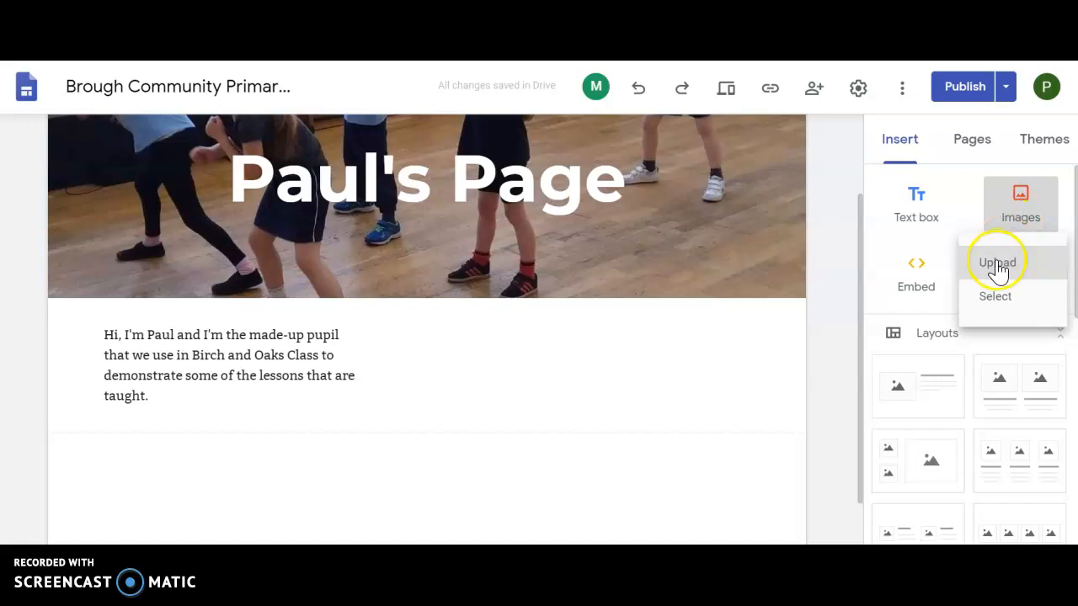
pyautogui.click(994, 298)
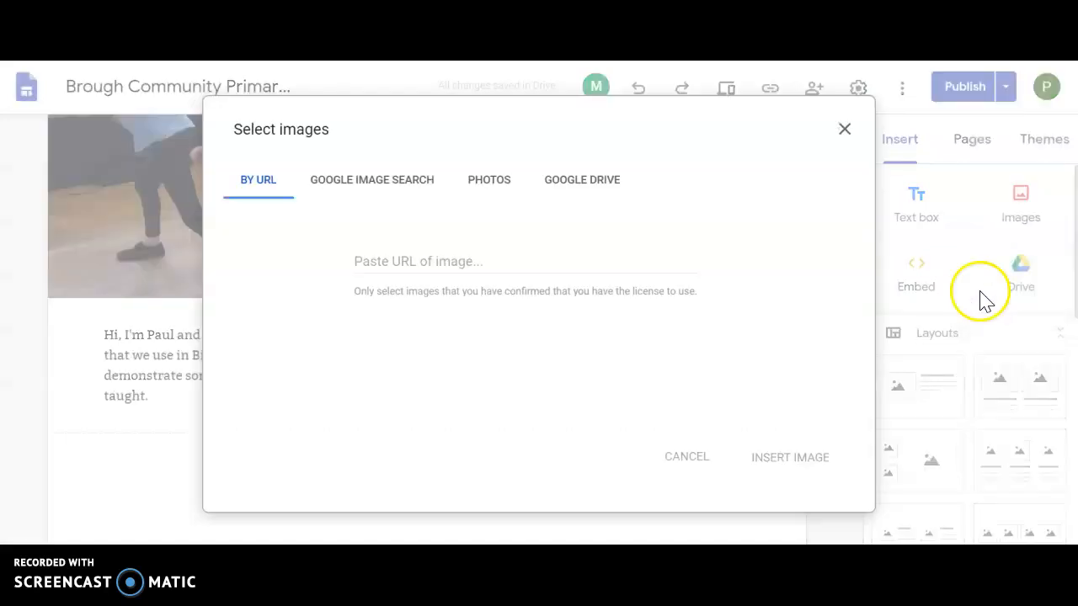
pyautogui.click(496, 183)
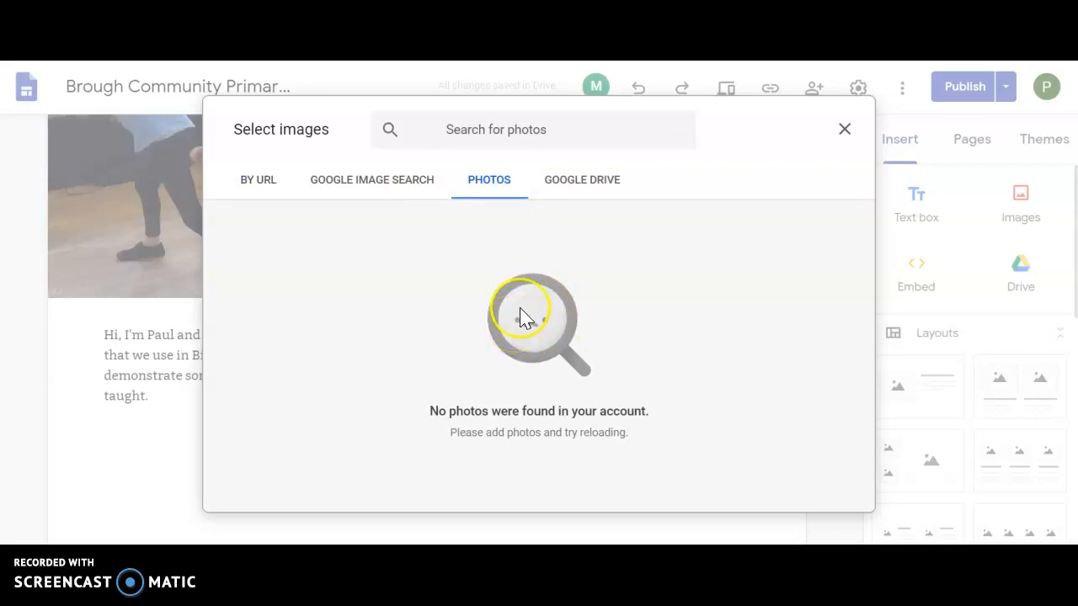
pyautogui.click(592, 192)
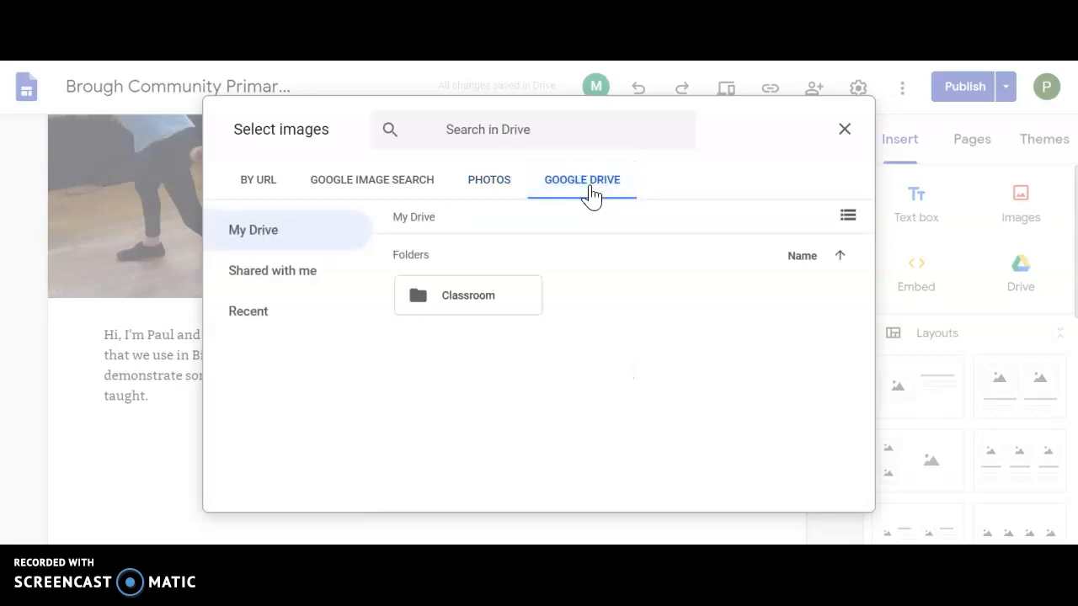
pyautogui.click(286, 272)
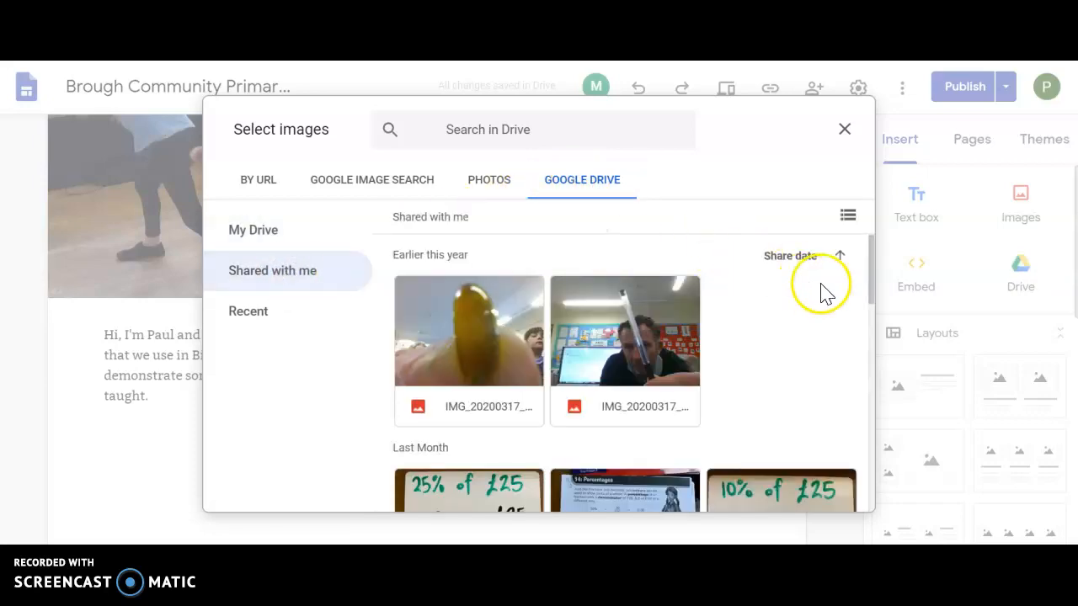
pyautogui.moveTo(869, 284); pyautogui.dragTo(842, 510)
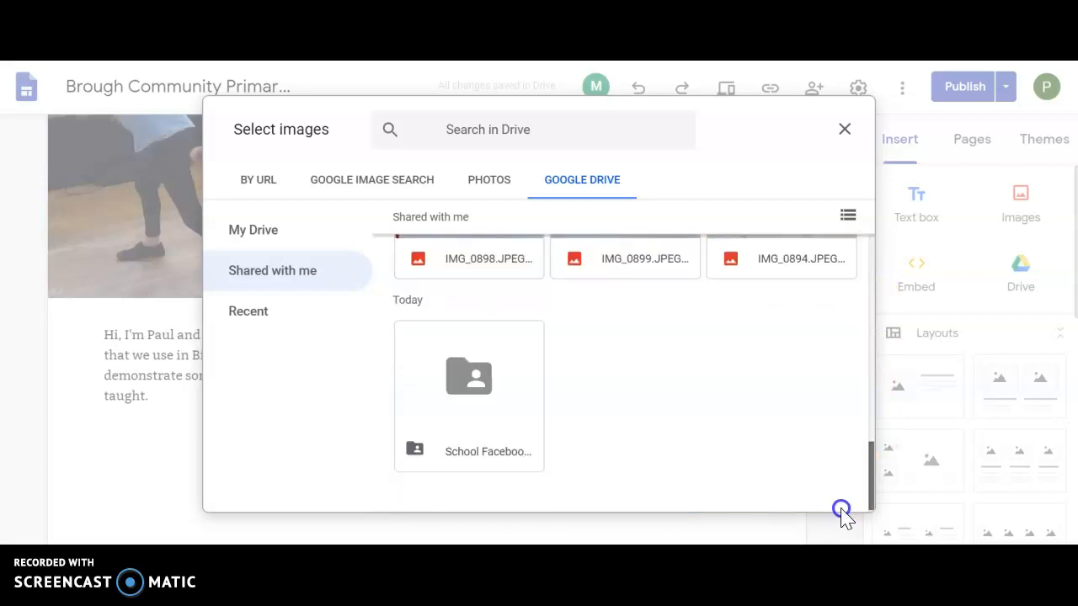
pyautogui.doubleClick(486, 389)
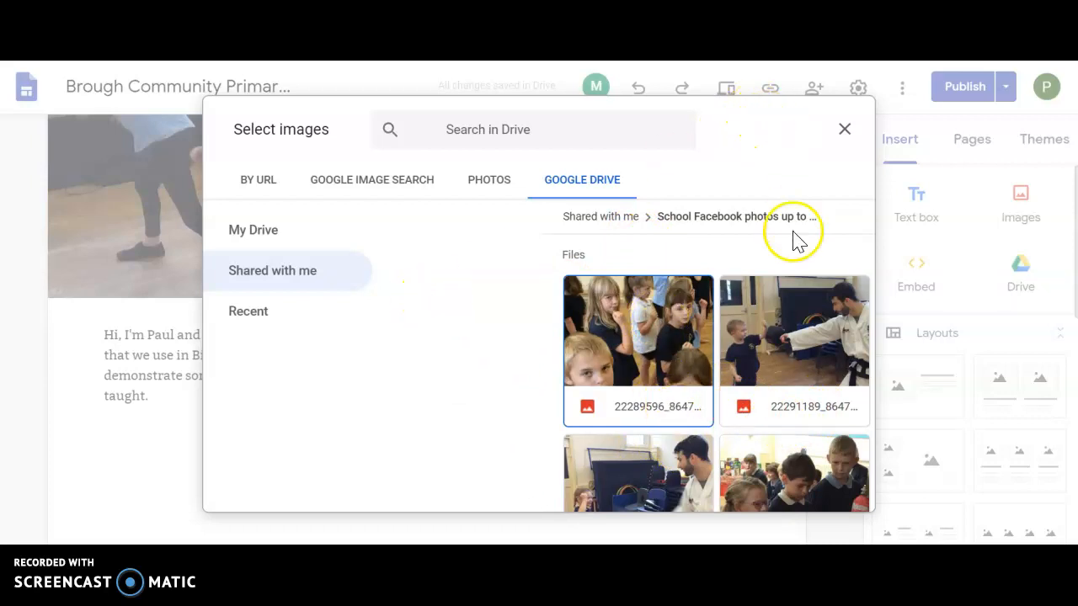
# Step: Insert the group photo of children in fancy dress from the shared folder below the introduction
pyautogui.rightClick(797, 262)
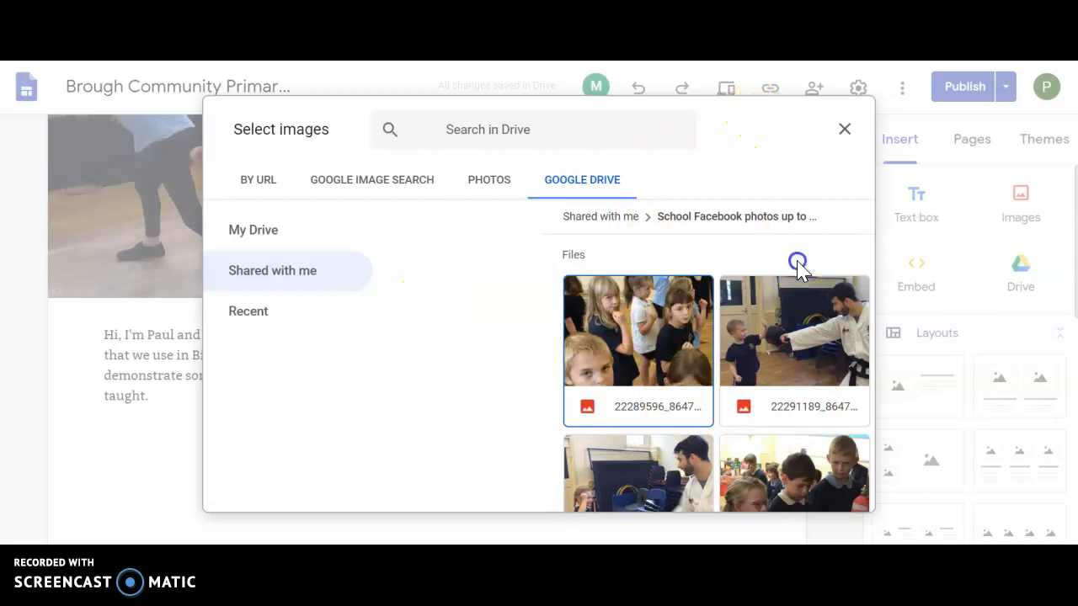
pyautogui.click(810, 396)
pyautogui.scroll(-1, 810, 396)
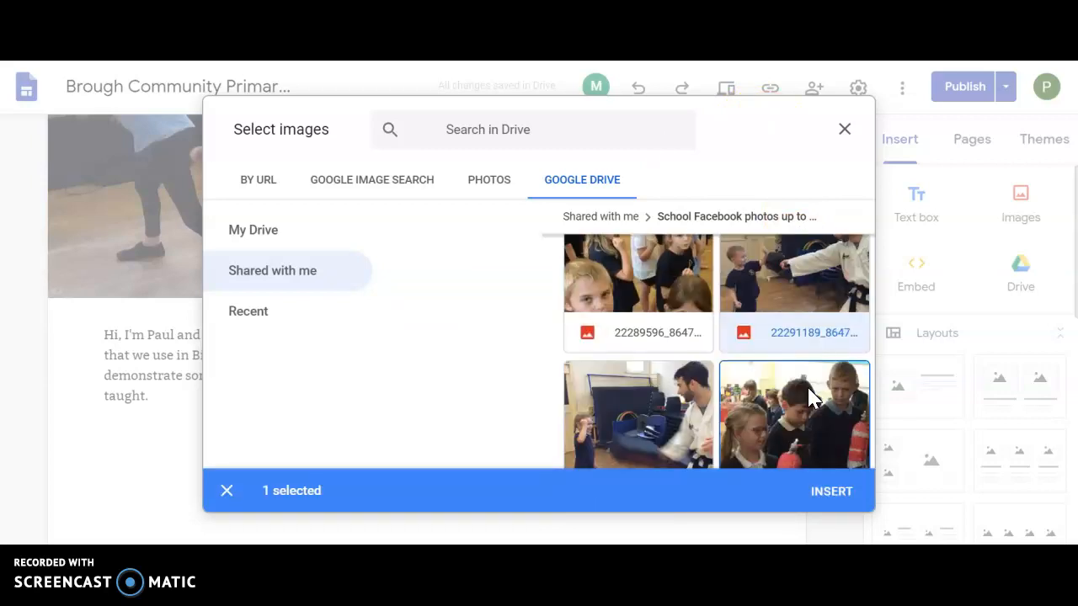
pyautogui.scroll(-10, 808, 389)
pyautogui.scroll(-8, 808, 396)
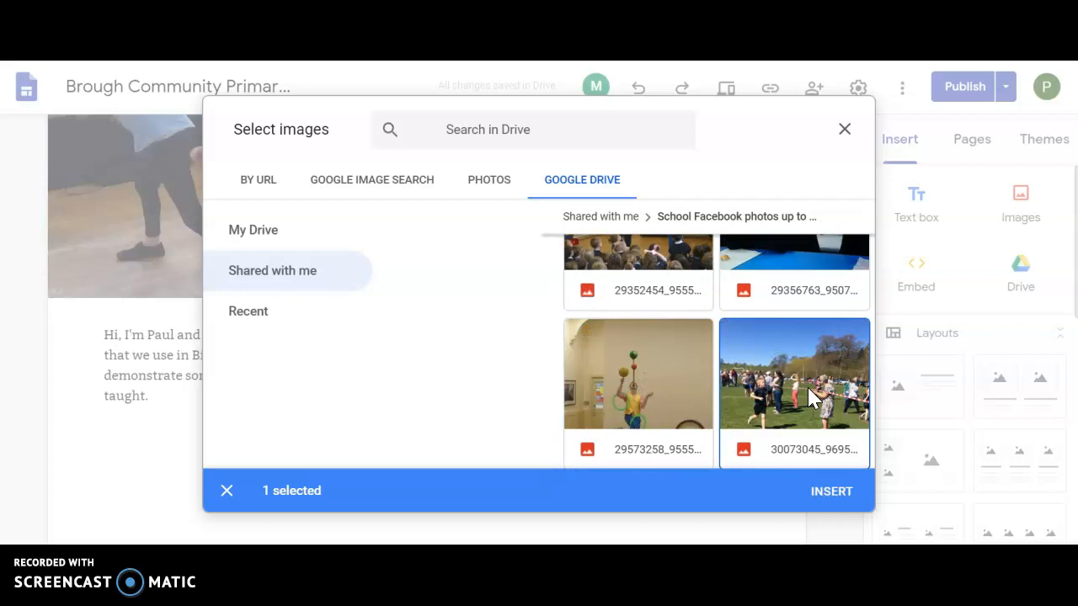
pyautogui.scroll(1, 810, 396)
pyautogui.scroll(8, 810, 396)
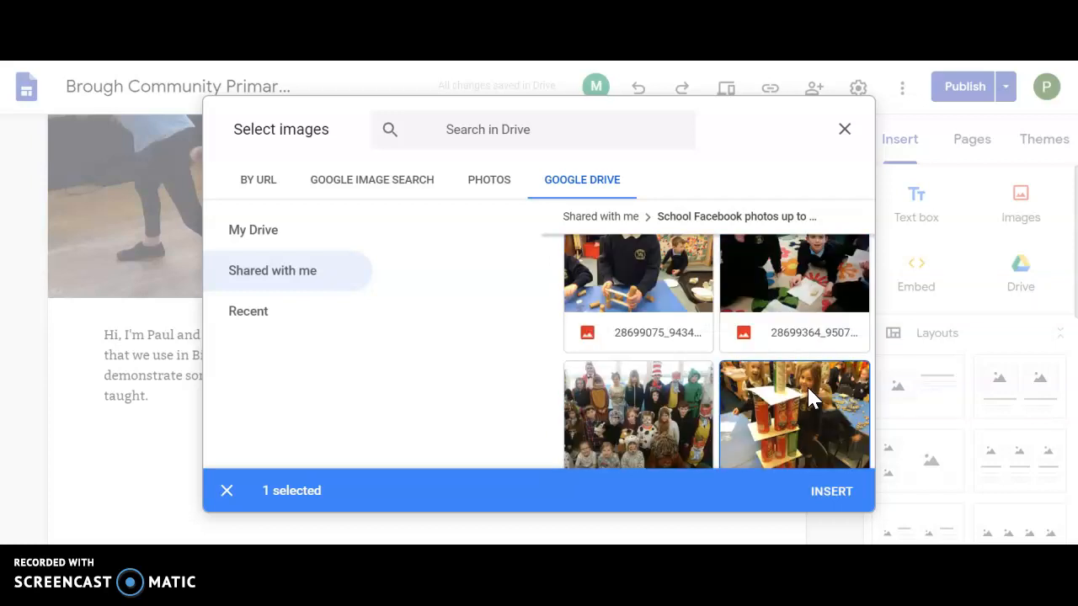
pyautogui.click(633, 423)
pyautogui.doubleClick(632, 429)
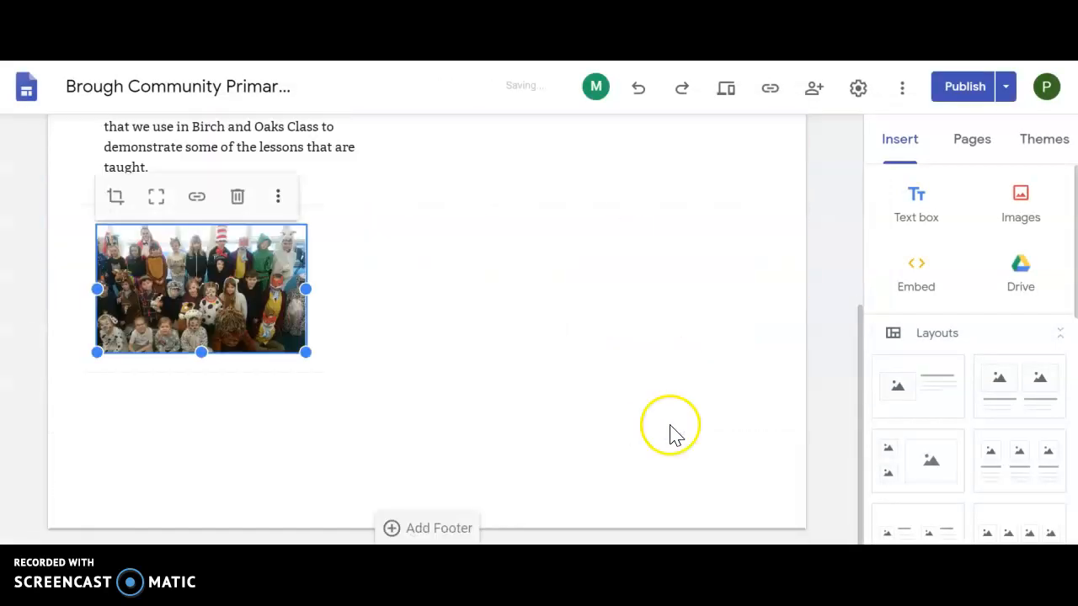
# Step: Add a caption to the fancy-dress photo and begin it with "Here's some of my friends,"
pyautogui.scroll(2, 860, 406)
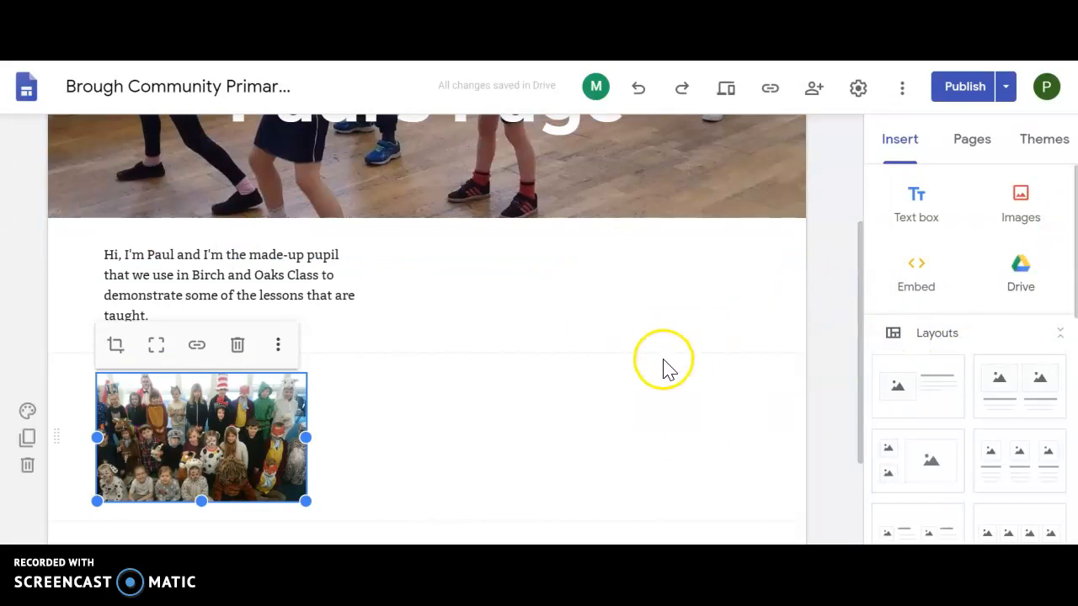
pyautogui.click(352, 443)
pyautogui.click(180, 436)
pyautogui.click(277, 345)
pyautogui.moveTo(282, 351)
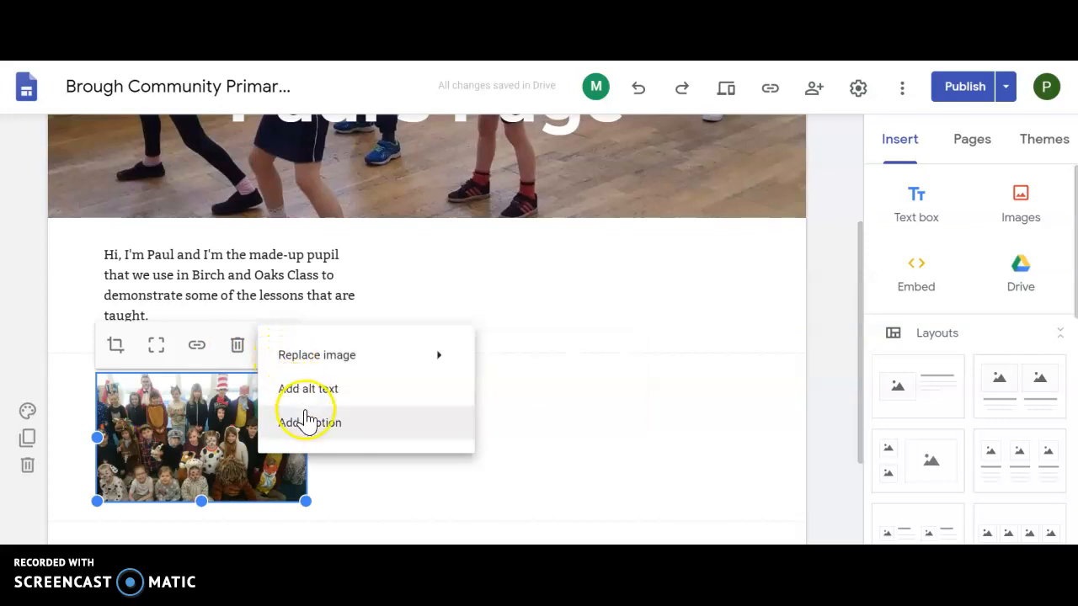
pyautogui.click(308, 422)
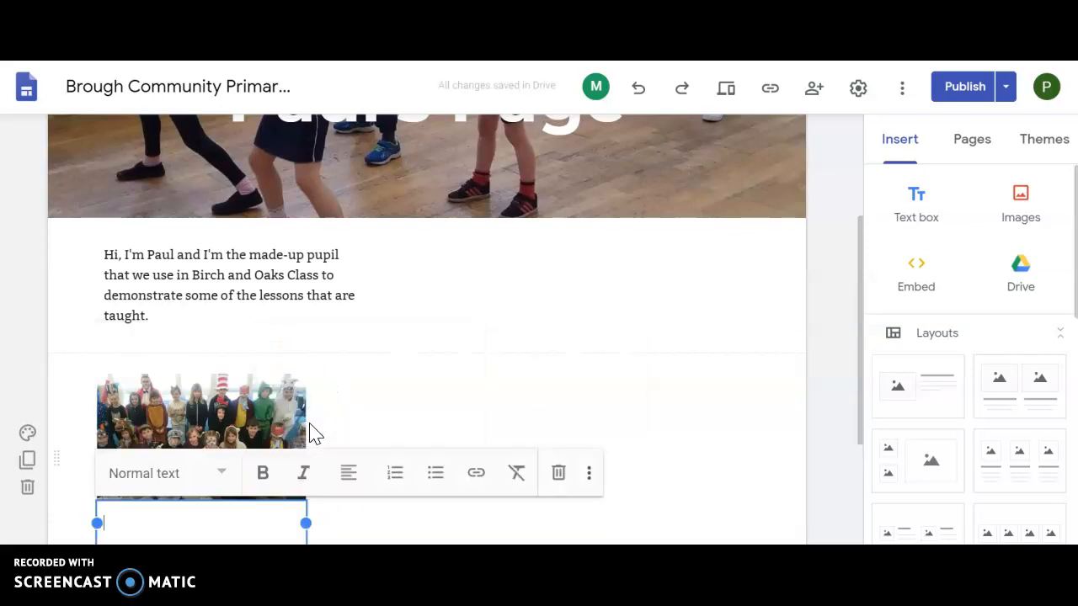
pyautogui.write("Here's some of my friends, ")
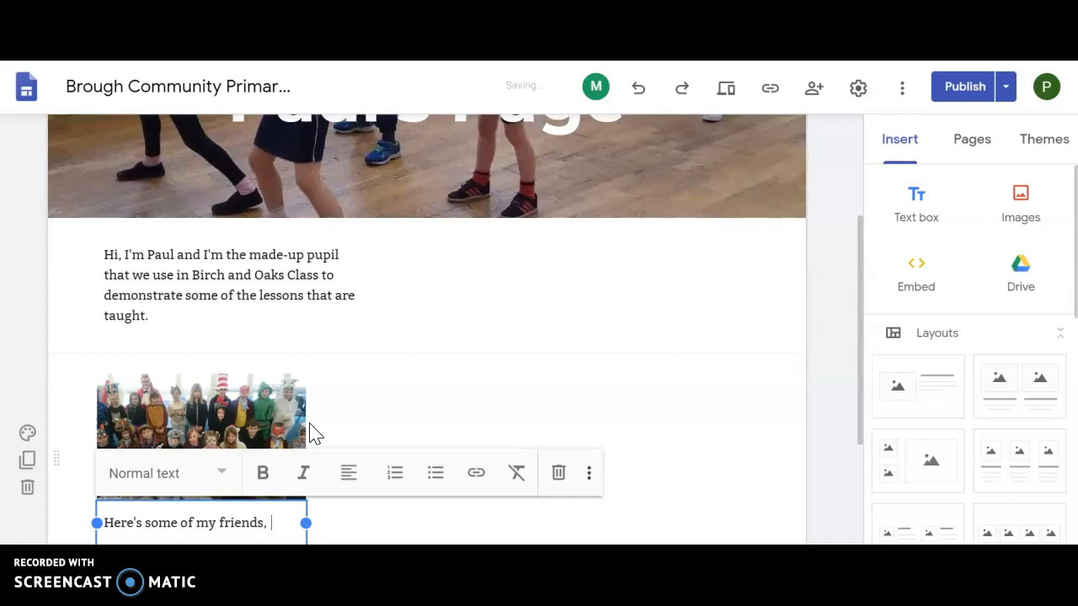
pyautogui.write('dressing')
# Step: Complete the photo caption with "dressing up on World Book Day."
pyautogui.scroll(-1, 309, 434)
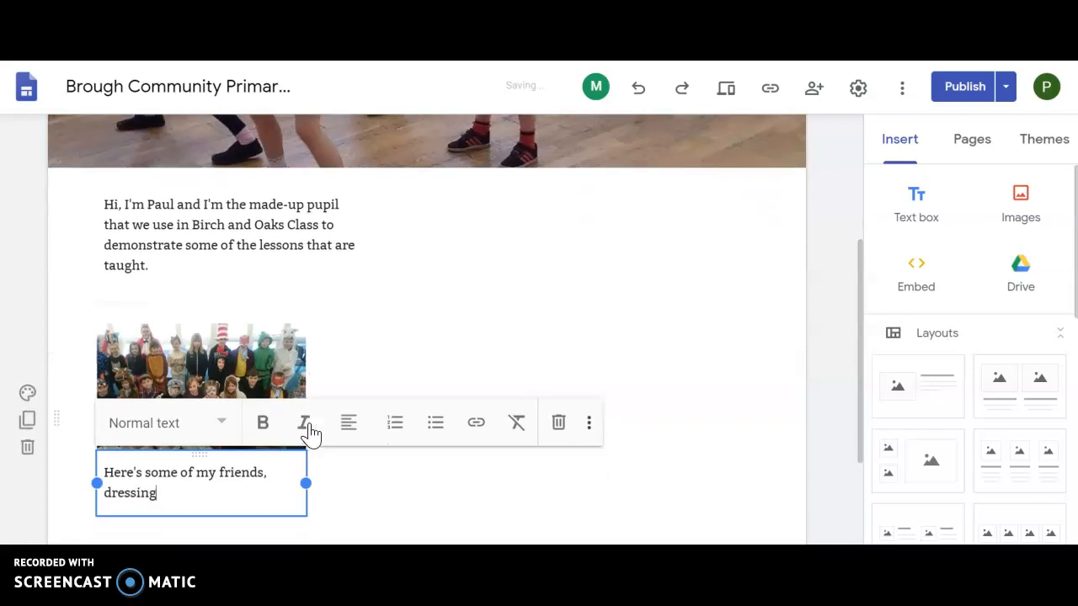
pyautogui.write('up on ')
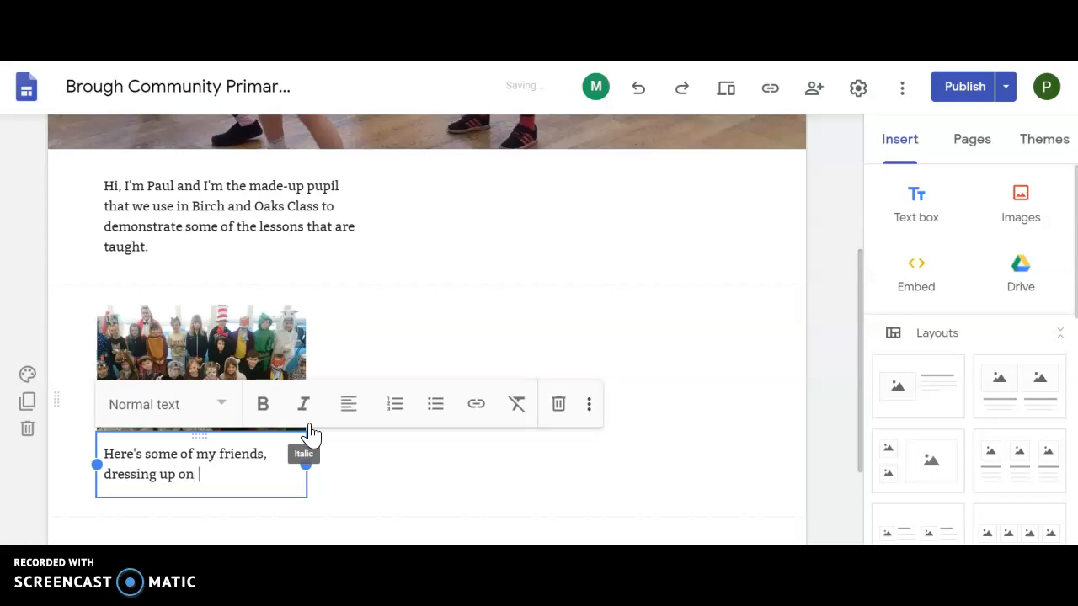
pyautogui.write('World Book Da')
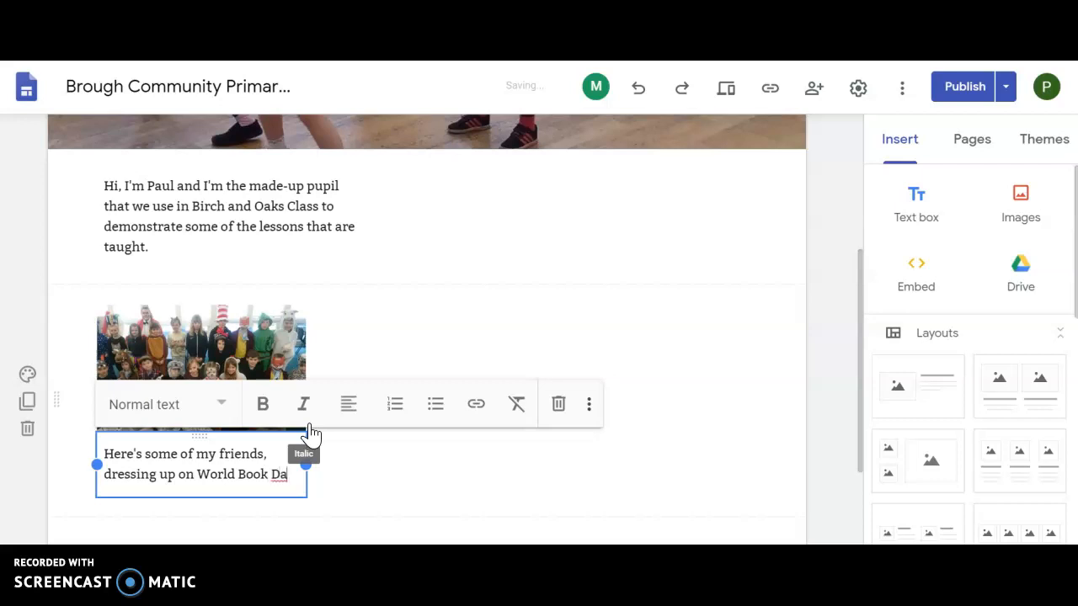
pyautogui.write('.')
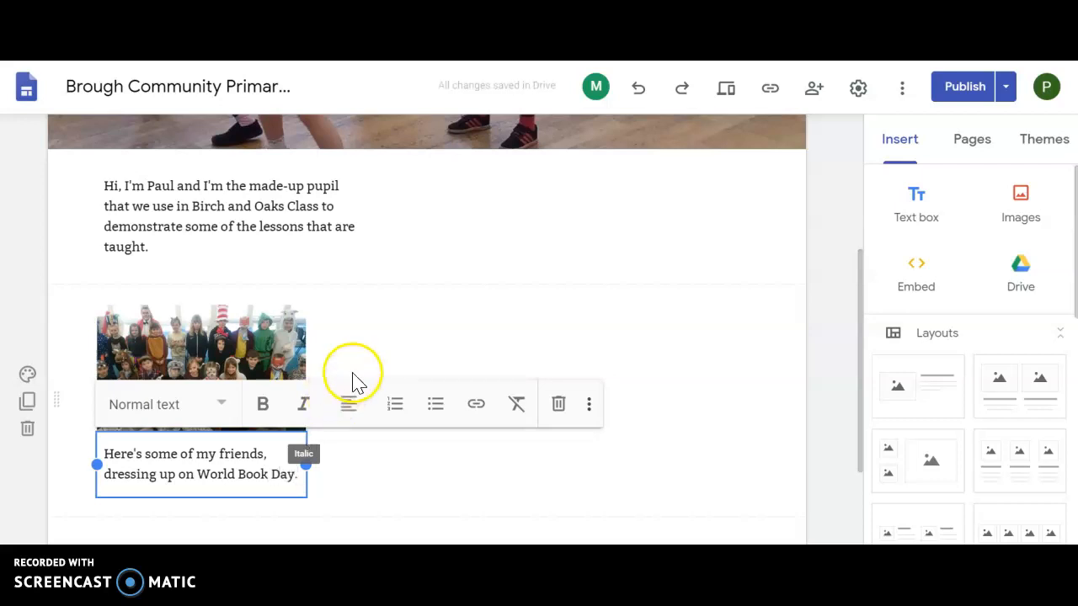
pyautogui.click(393, 344)
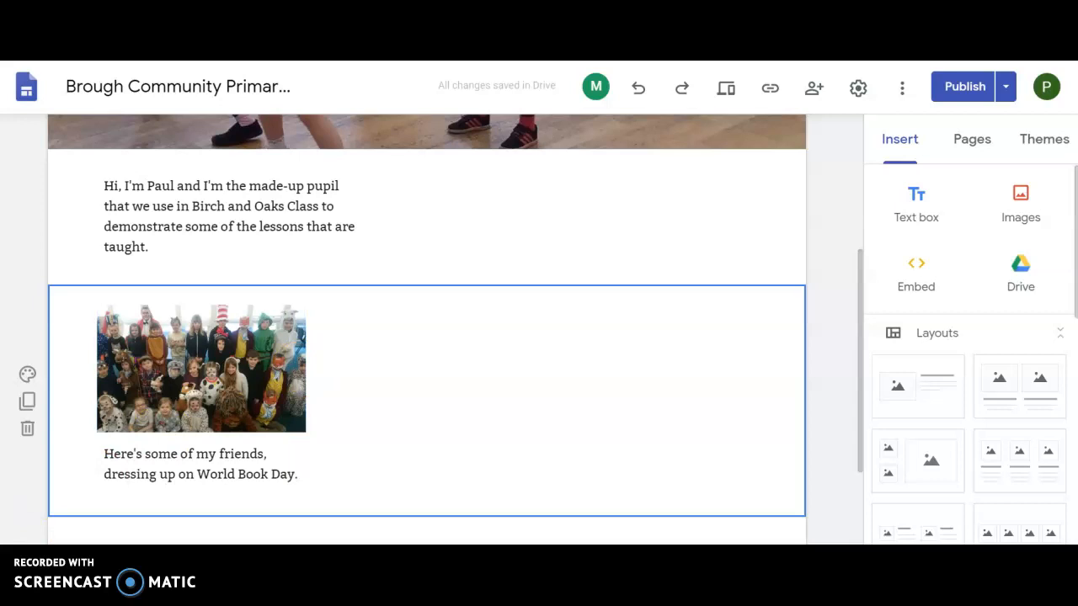
pyautogui.click(406, 410)
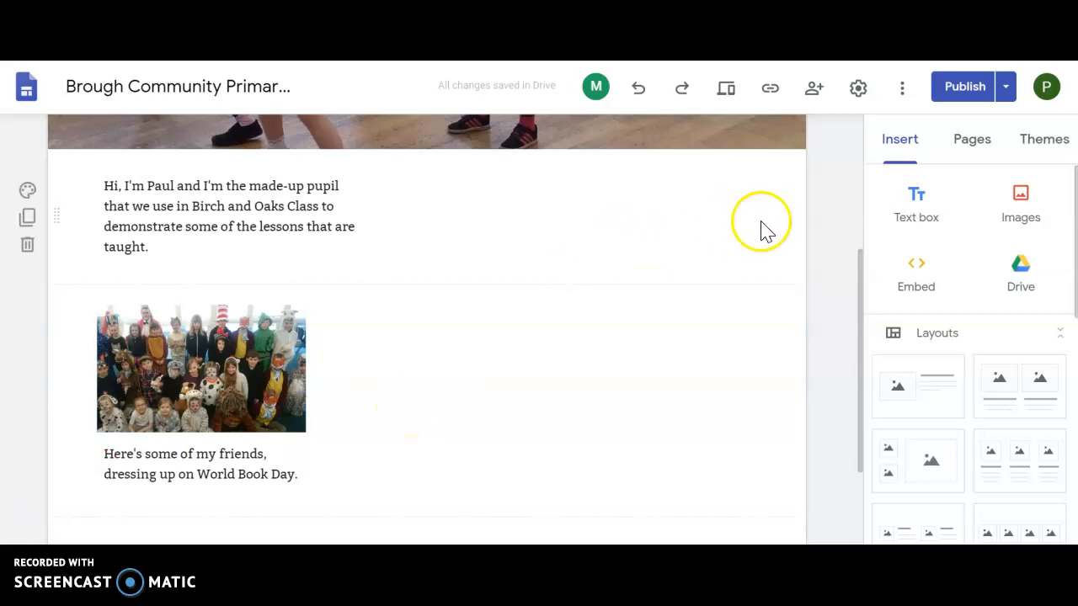
# Step: Insert a text box, place it to the right of the introduction, and narrow it to about 40% of the content width
pyautogui.click(910, 206)
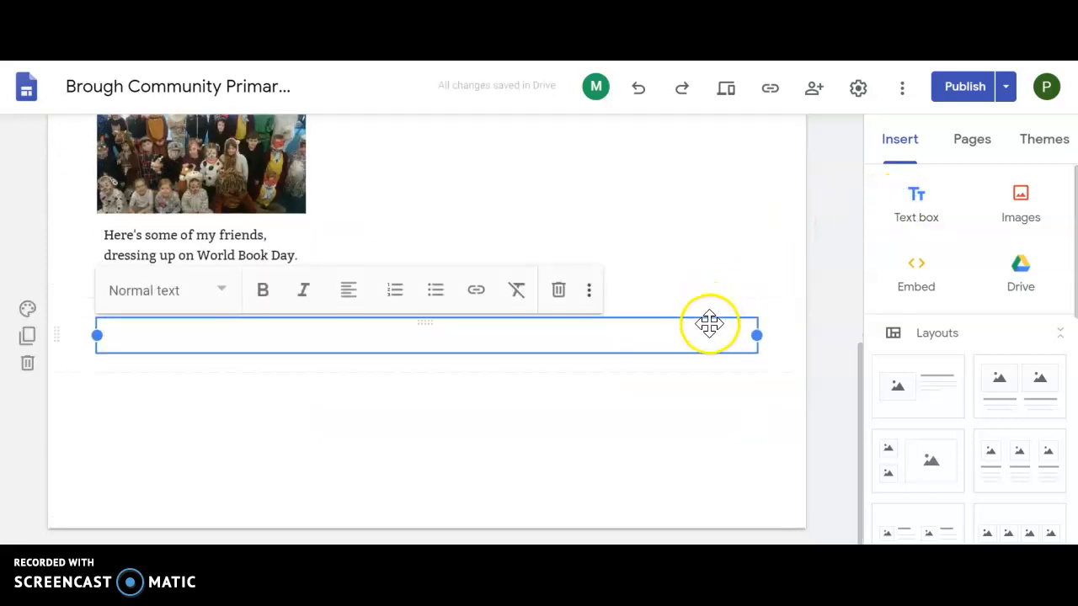
pyautogui.moveTo(710, 322); pyautogui.dragTo(648, 452)
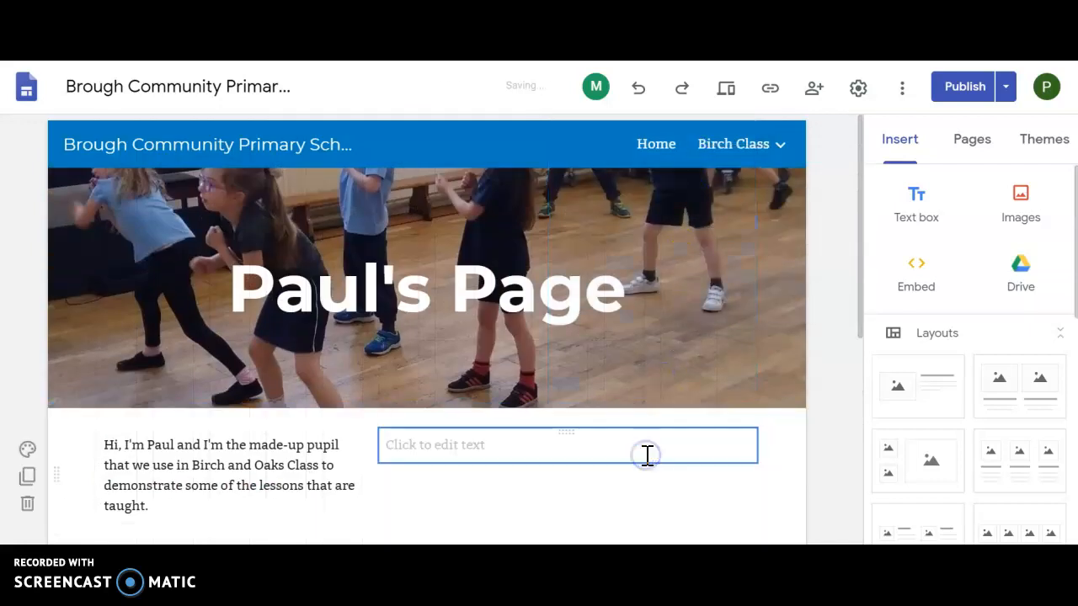
pyautogui.click(378, 444)
pyautogui.moveTo(379, 444); pyautogui.dragTo(492, 444)
pyautogui.click(569, 442)
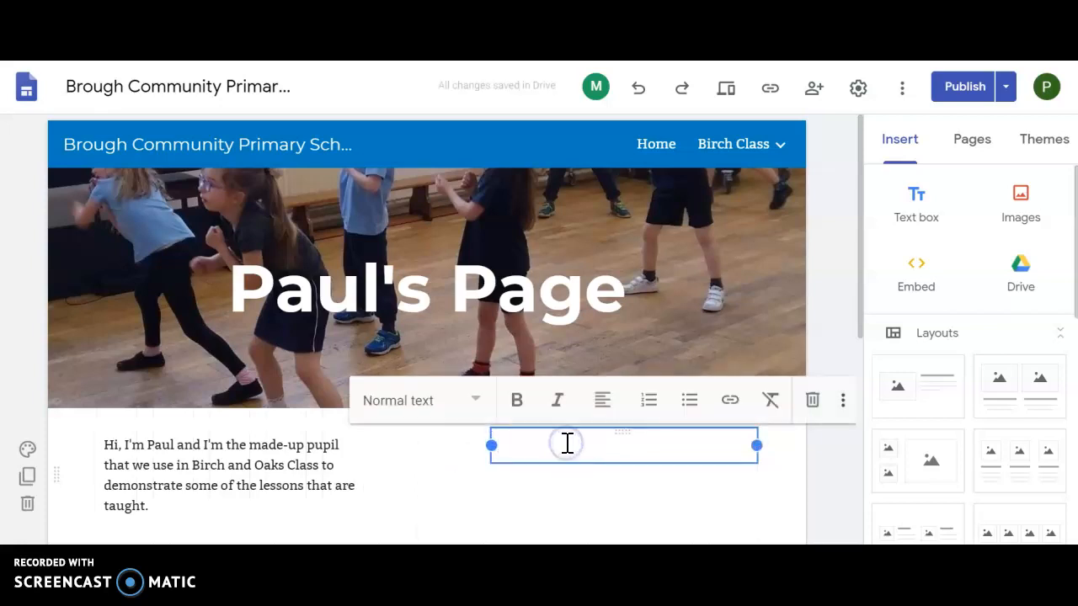
# Step: Enter "I live in the Beautiful village of Brough. It's in the east of Cumbria." in the new text box
pyautogui.write('I live in the Beautiful village of Brough')
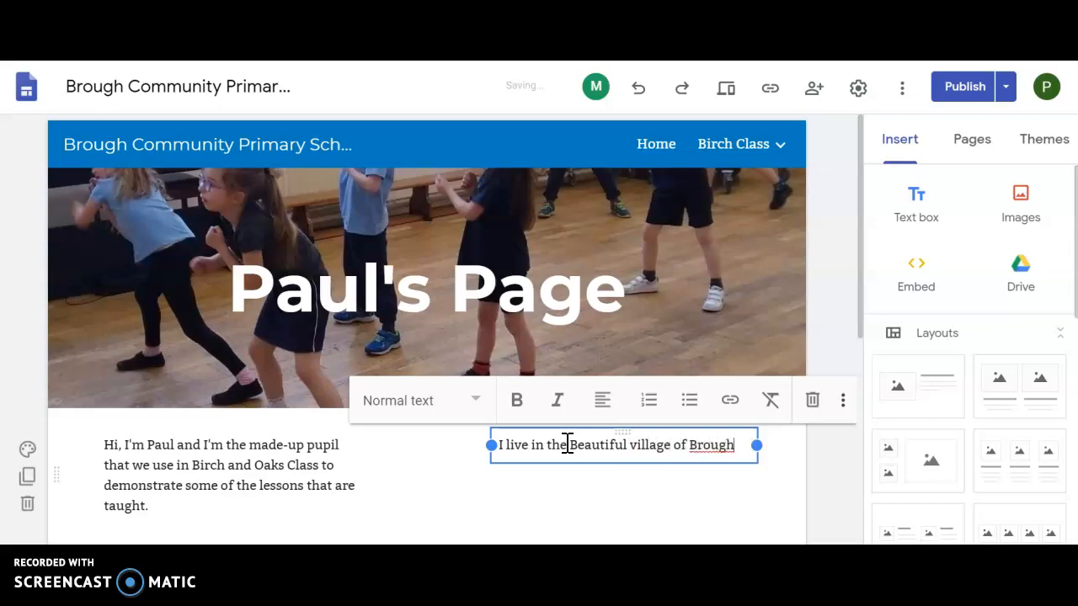
pyautogui.write('.')
pyautogui.press('Return')
pyautogui.write("It's")
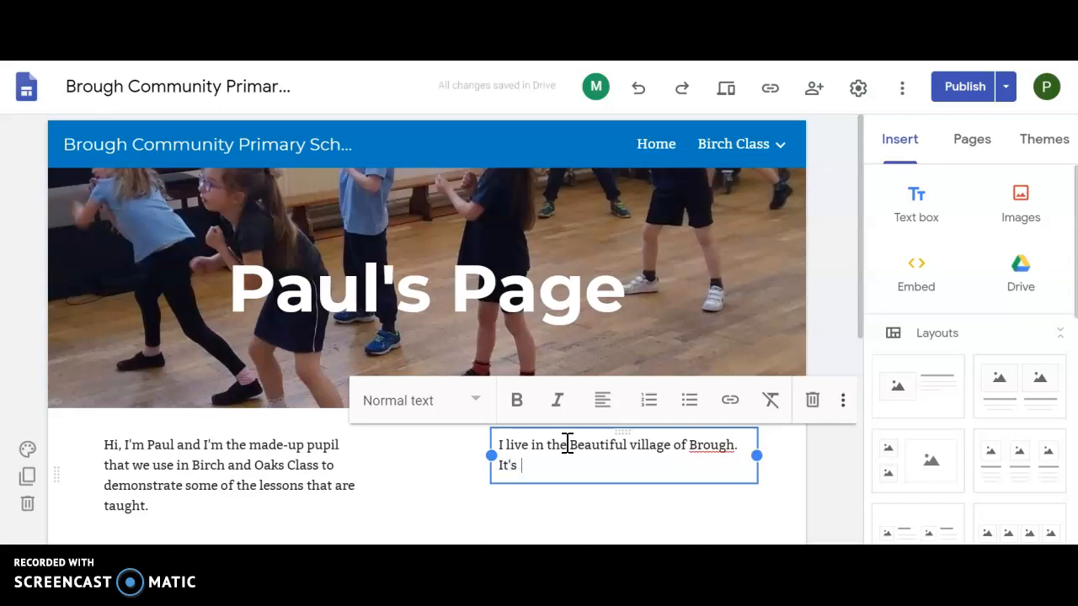
pyautogui.write(' in the ')
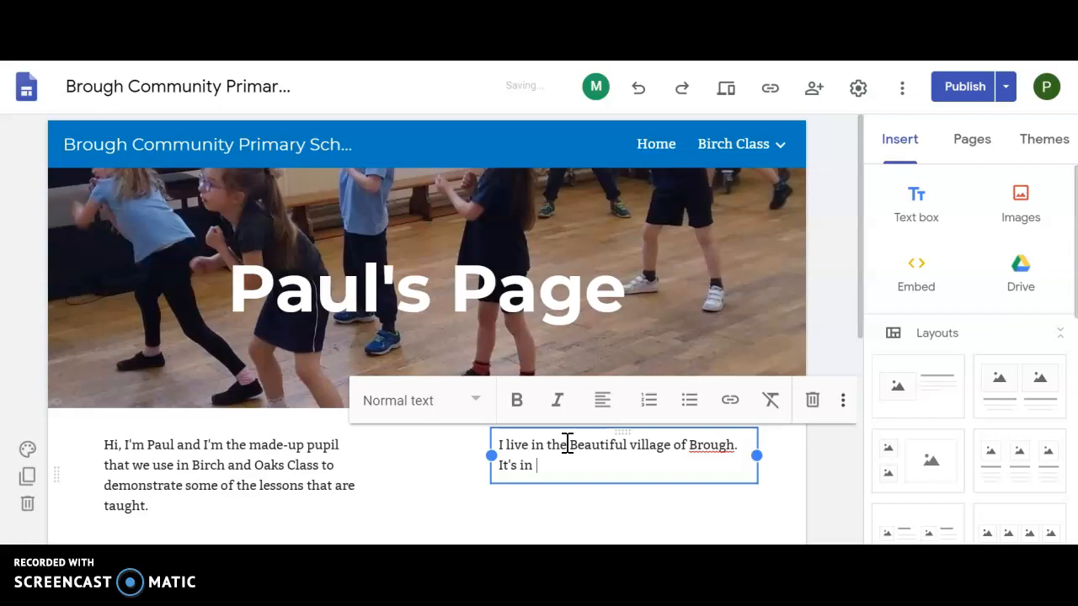
pyautogui.write('east of Cum')
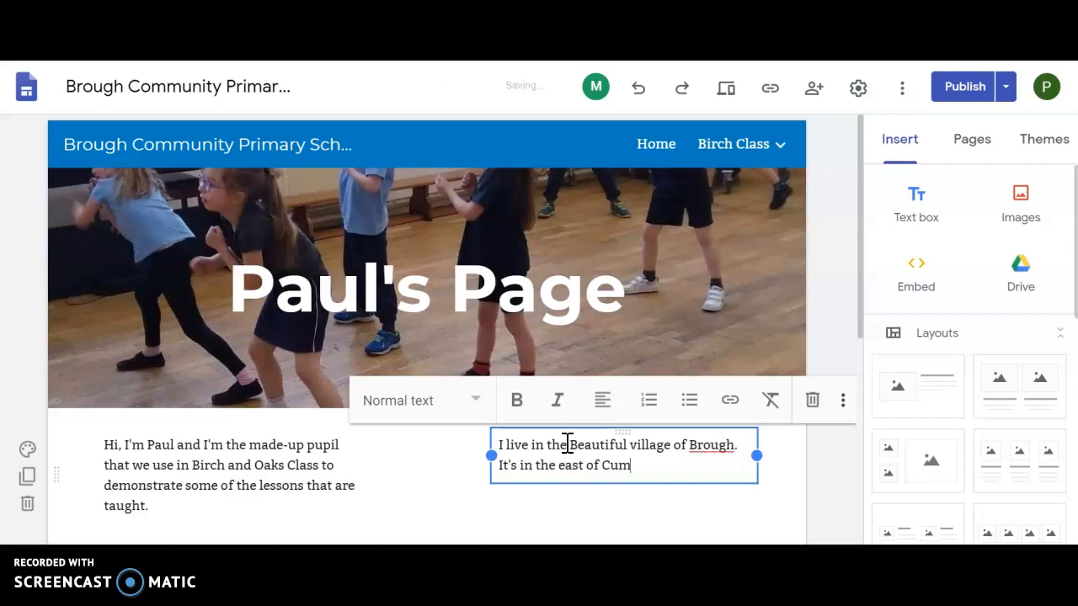
pyautogui.write('bria.  Why not have a look at this map to')
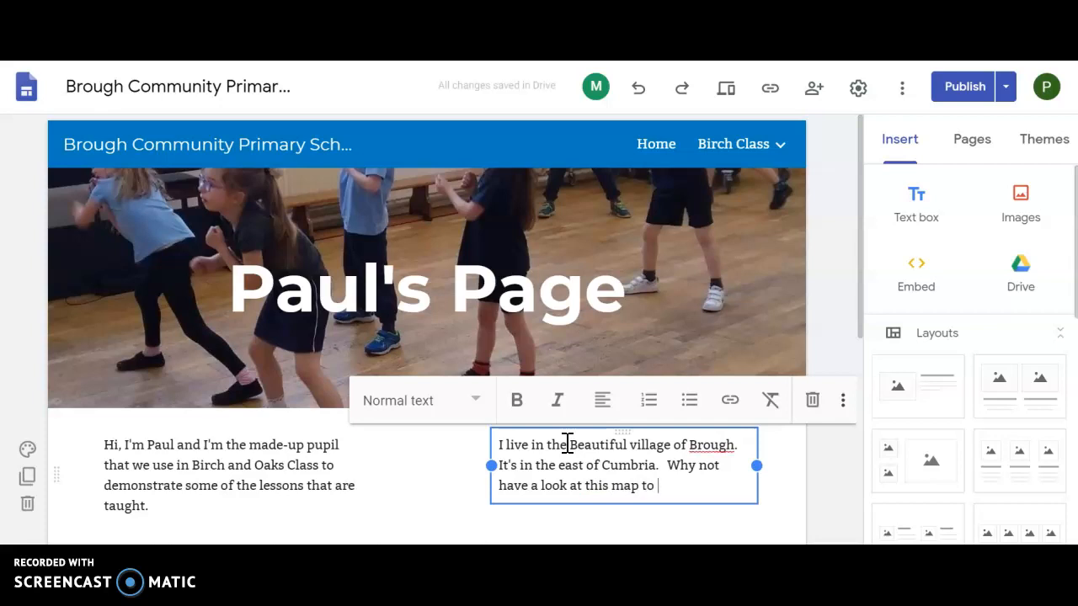
# Step: Continue the text box with "Why not have a look at this map to get a close-up look at Brough?"
pyautogui.write('get a close-i')
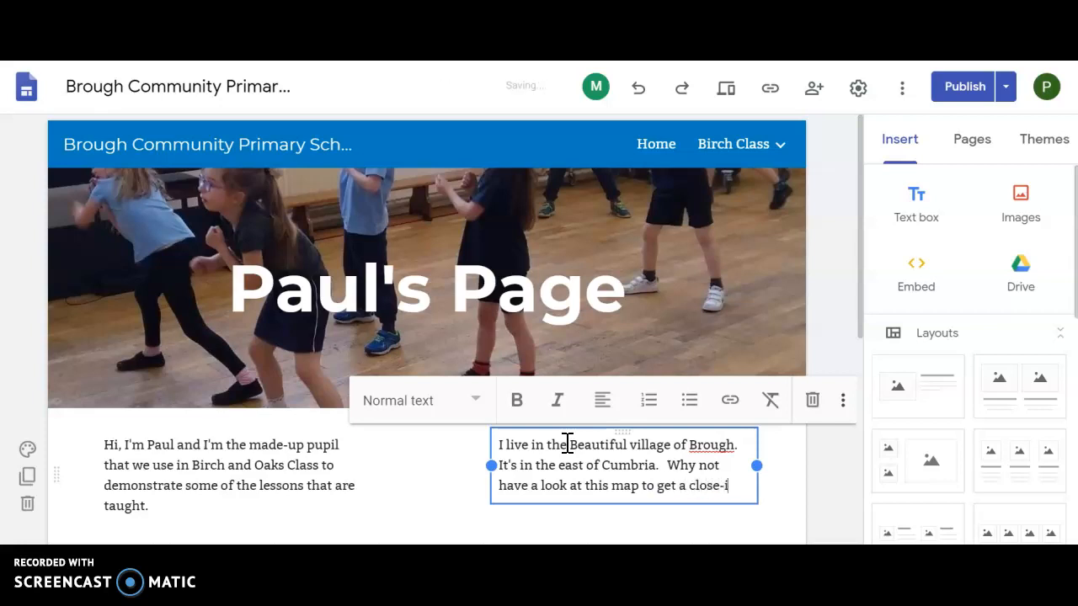
pyautogui.press('BackSpace')
pyautogui.write('up look')
pyautogui.write(' at B')
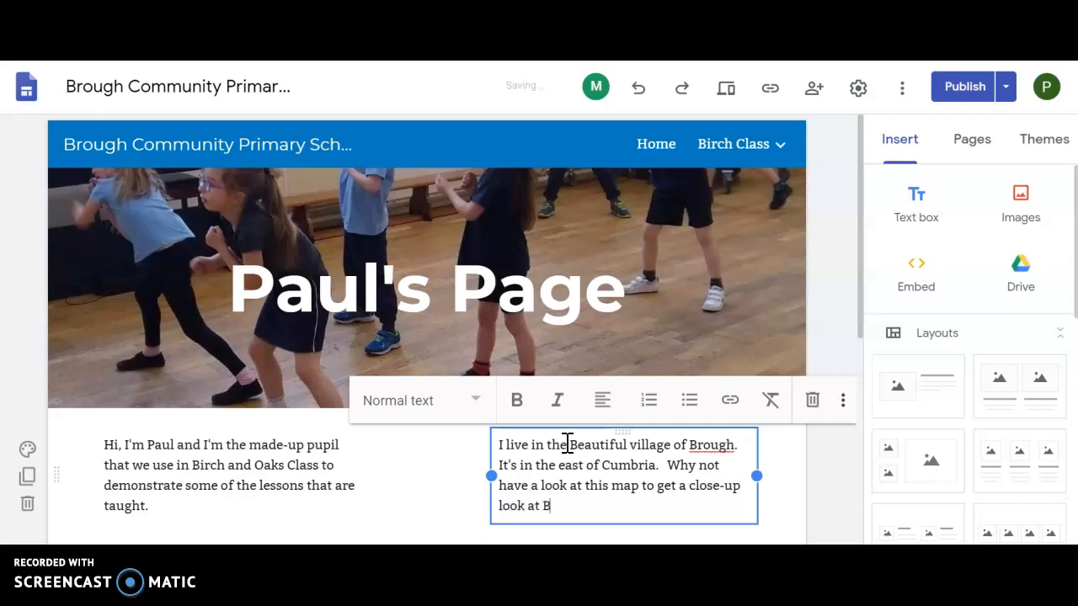
pyautogui.write('rough.')
pyautogui.press('BackSpace')
pyautogui.write('?')
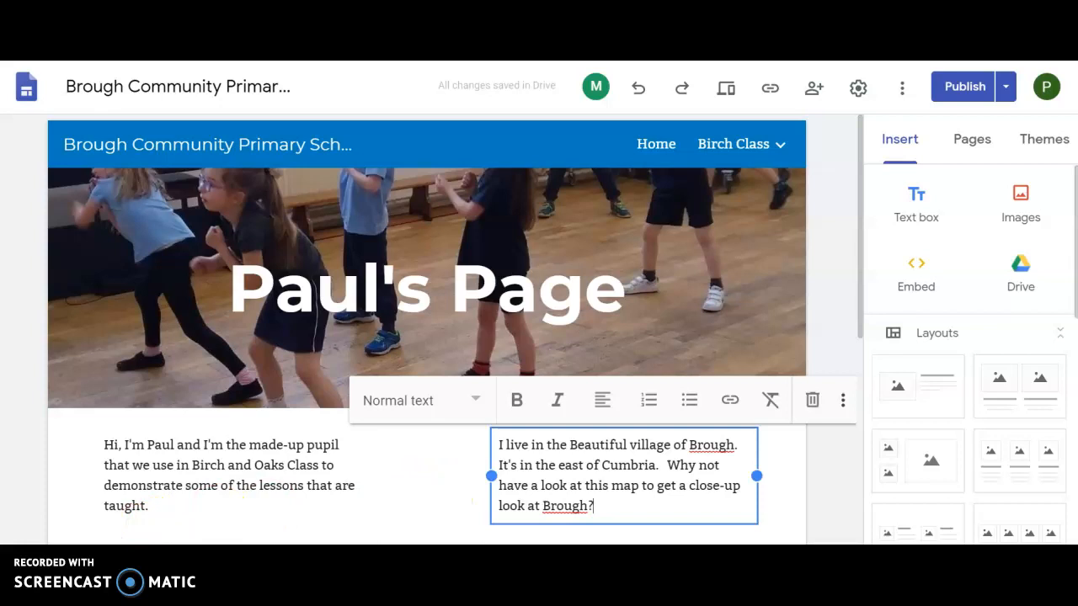
# Step: Insert a map of "Brough, Kirkby Stephen, UK" on the page
pyautogui.scroll(-2, 409, 457)
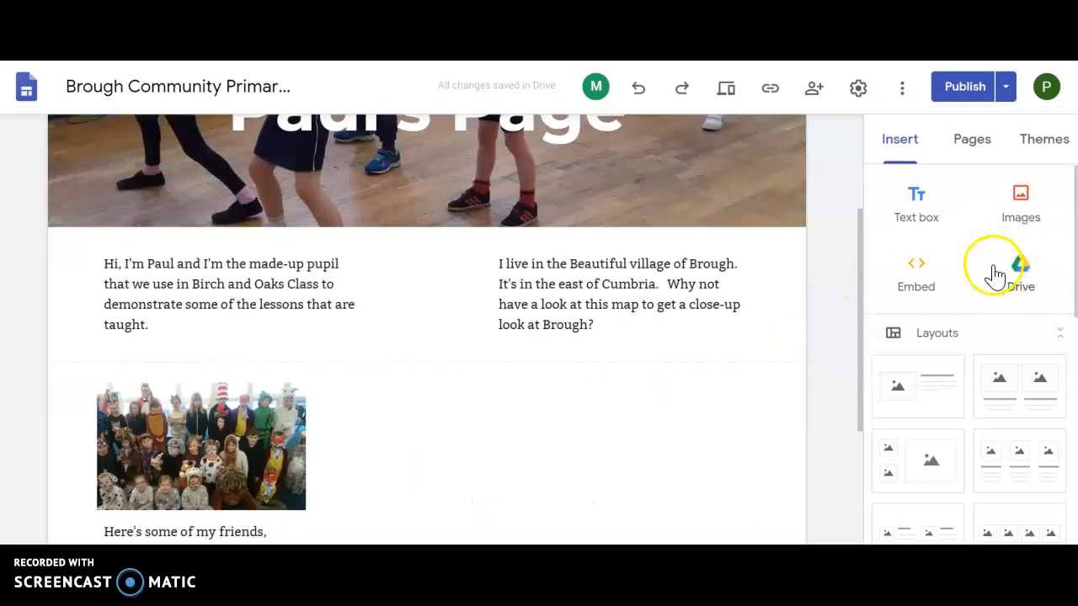
pyautogui.scroll(-2, 1069, 272)
pyautogui.scroll(-3, 1069, 373)
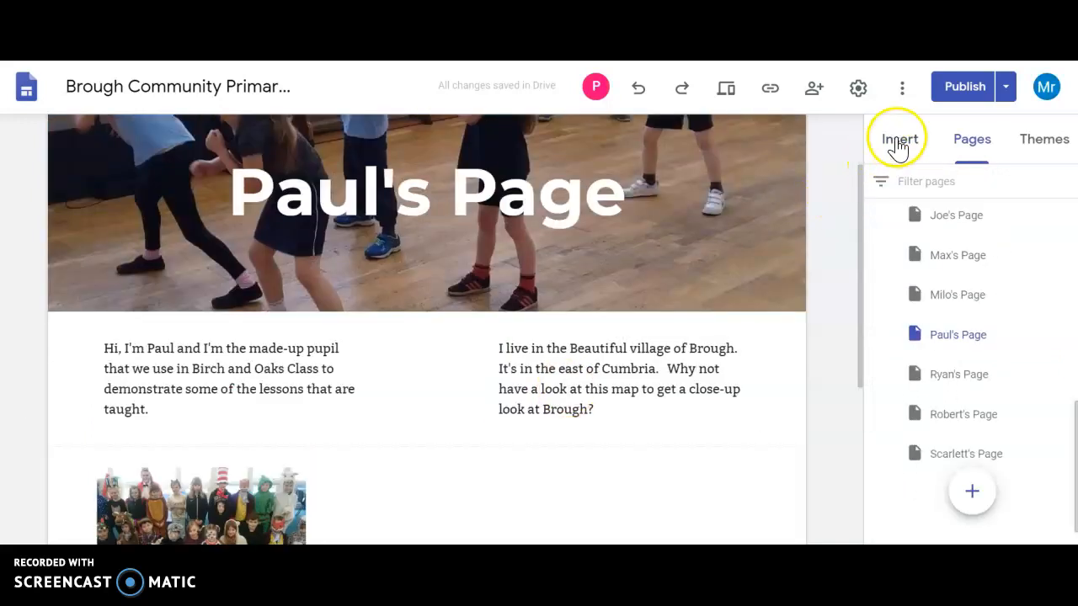
pyautogui.click(898, 147)
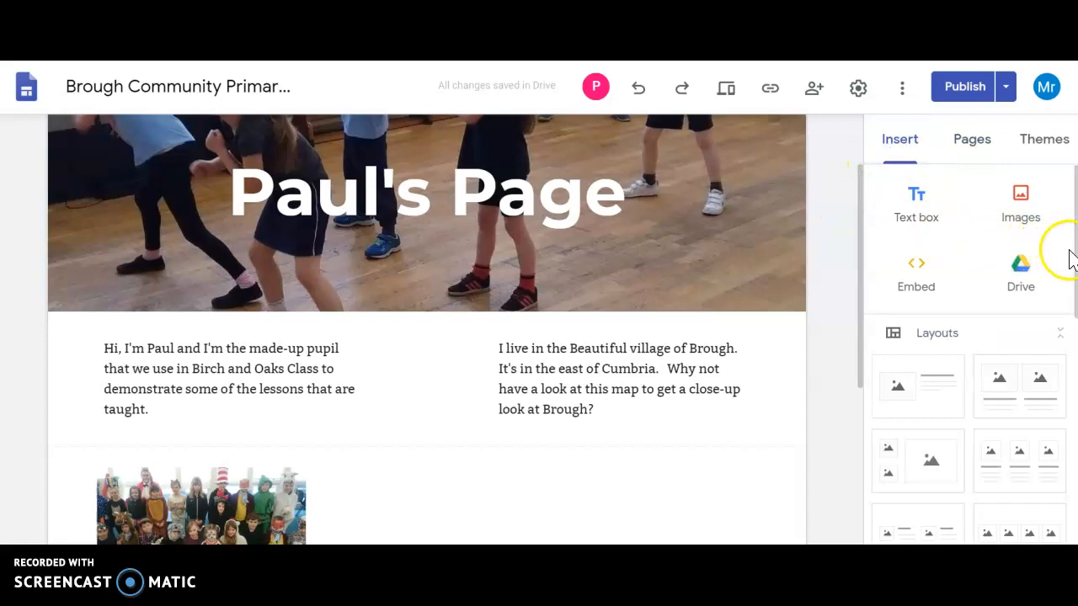
pyautogui.scroll(-6, 1071, 260)
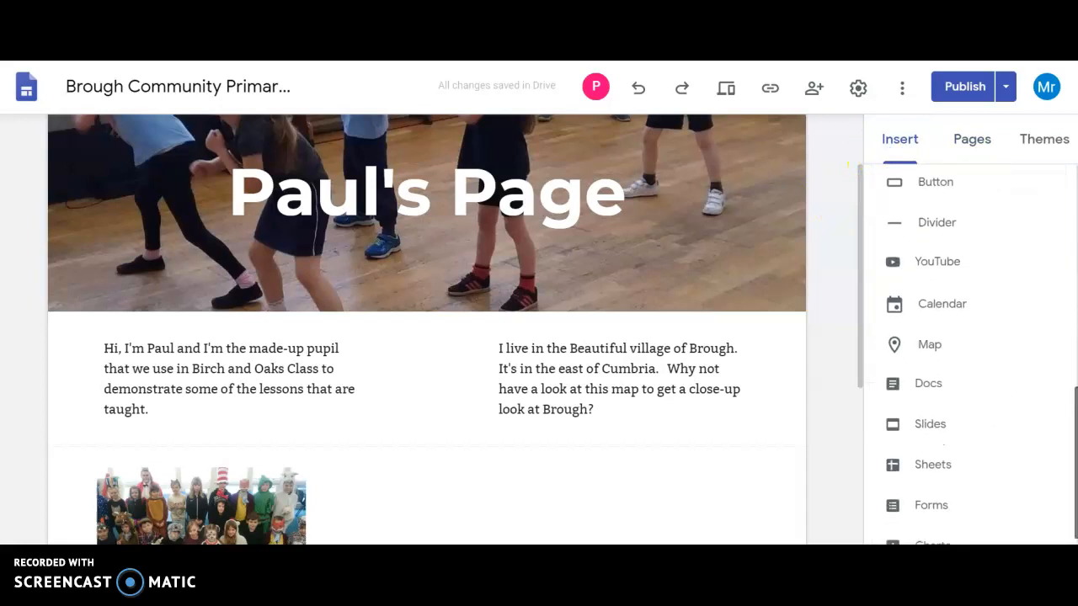
pyautogui.click(934, 338)
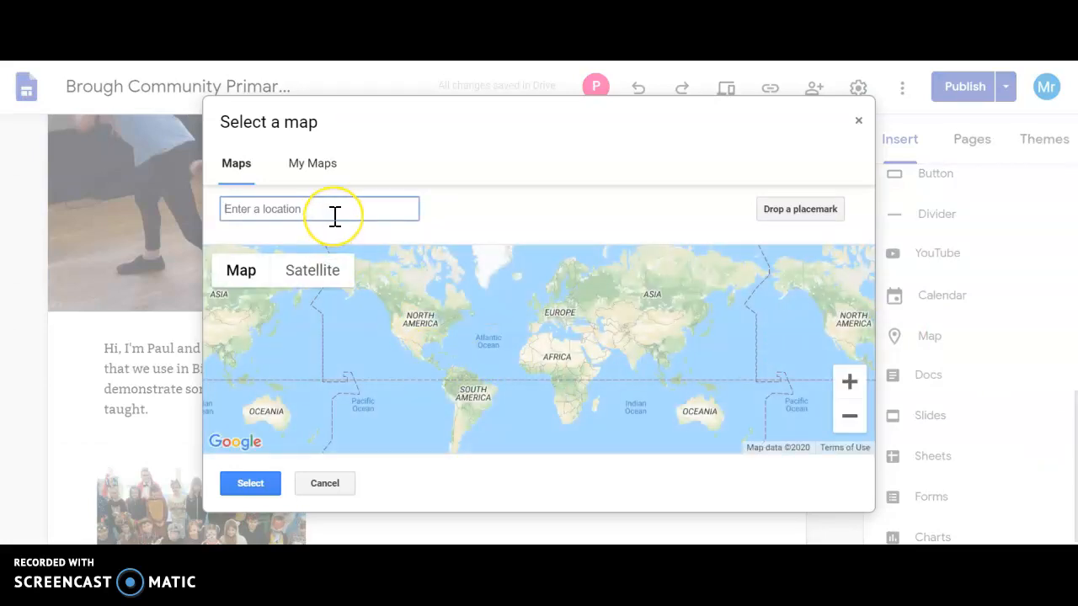
pyautogui.write('brough')
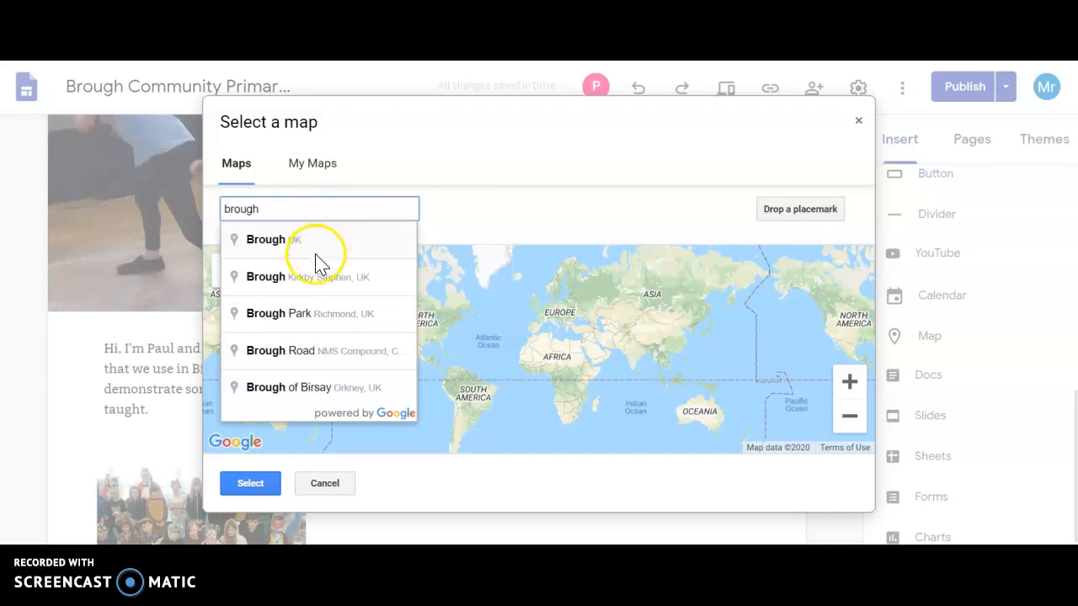
pyautogui.click(320, 286)
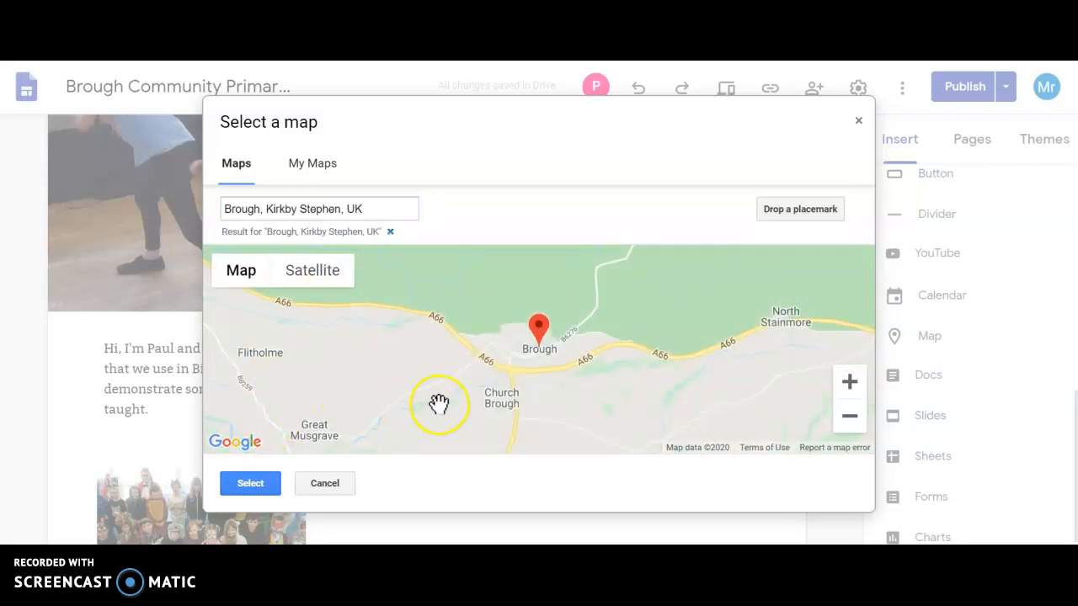
pyautogui.click(275, 486)
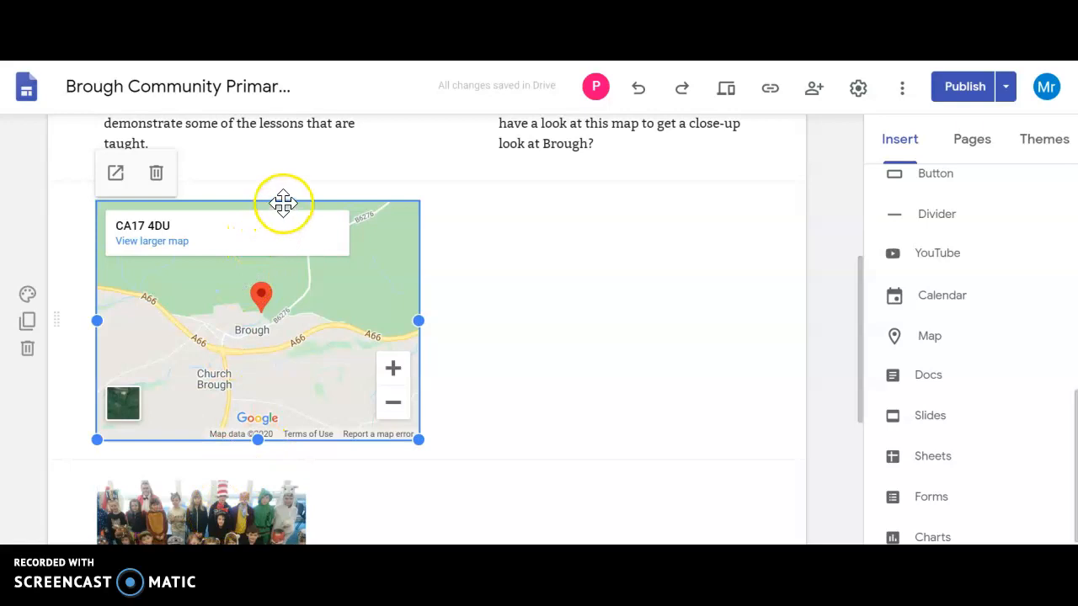
# Step: Move the map to the right side of its row and place the captioned photo in the same row on the left
pyautogui.moveTo(285, 203); pyautogui.dragTo(633, 193)
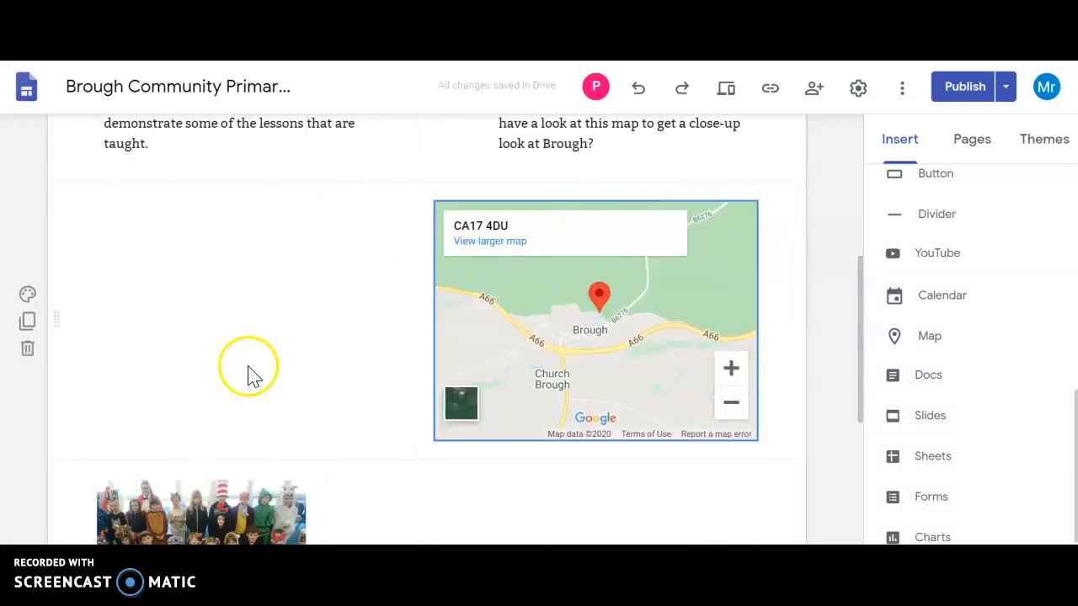
pyautogui.moveTo(215, 490); pyautogui.dragTo(202, 238)
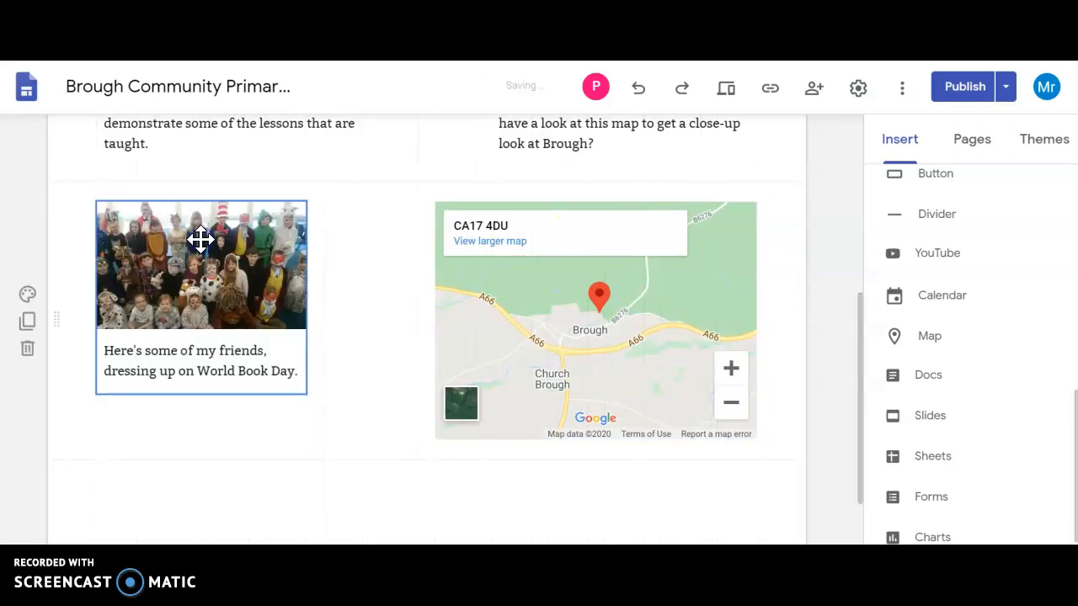
# Step: Narrow the map from its left edge so it lines up with the village text box above
pyautogui.moveTo(859, 368); pyautogui.dragTo(860, 252)
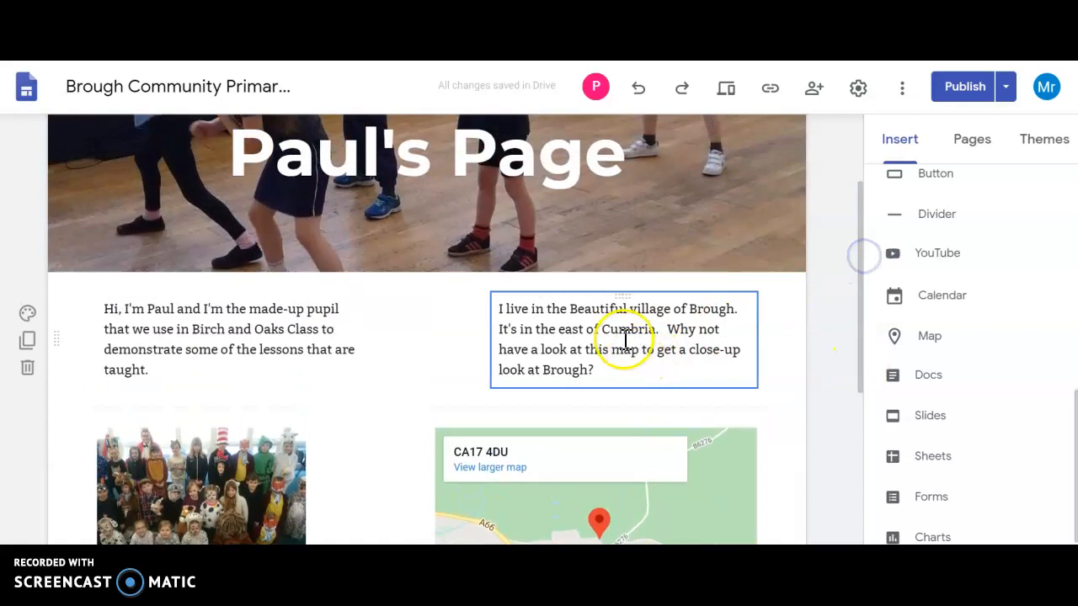
pyautogui.click(463, 430)
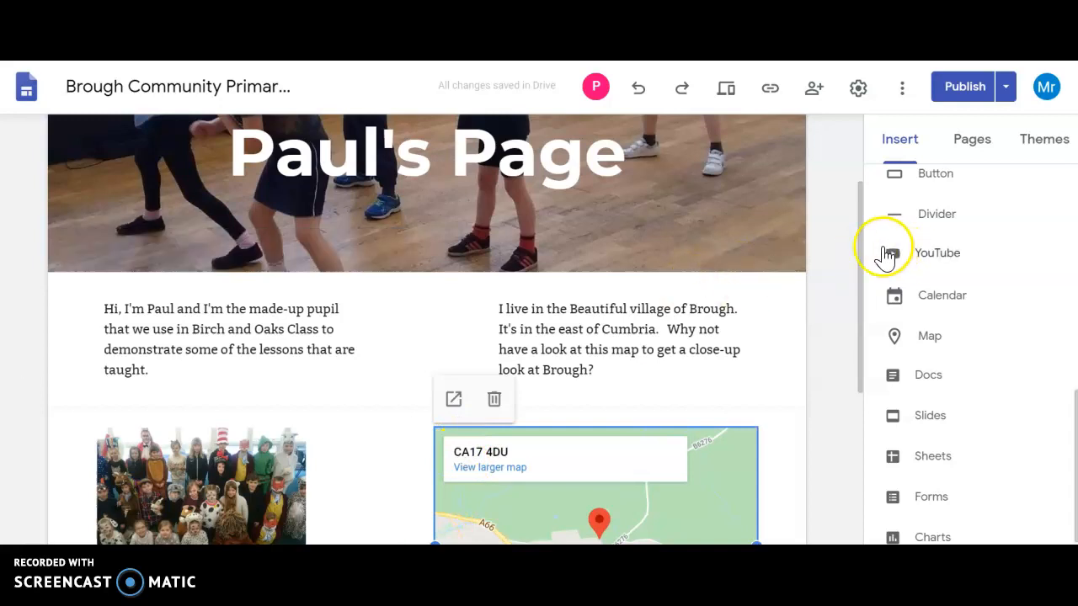
pyautogui.scroll(-2, 858, 284)
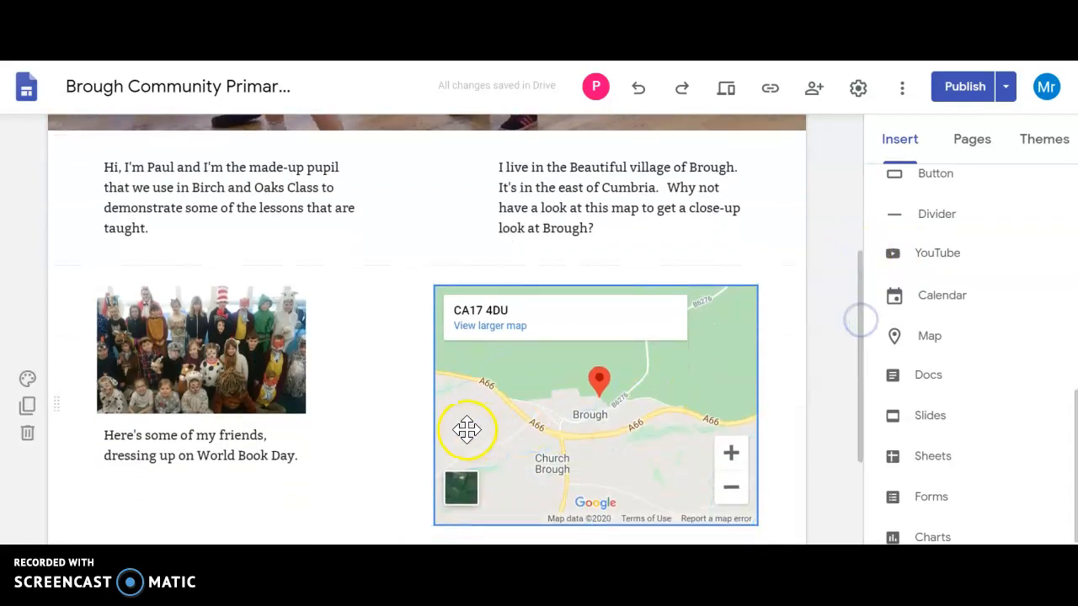
pyautogui.click(435, 404)
pyautogui.moveTo(435, 404); pyautogui.dragTo(501, 393)
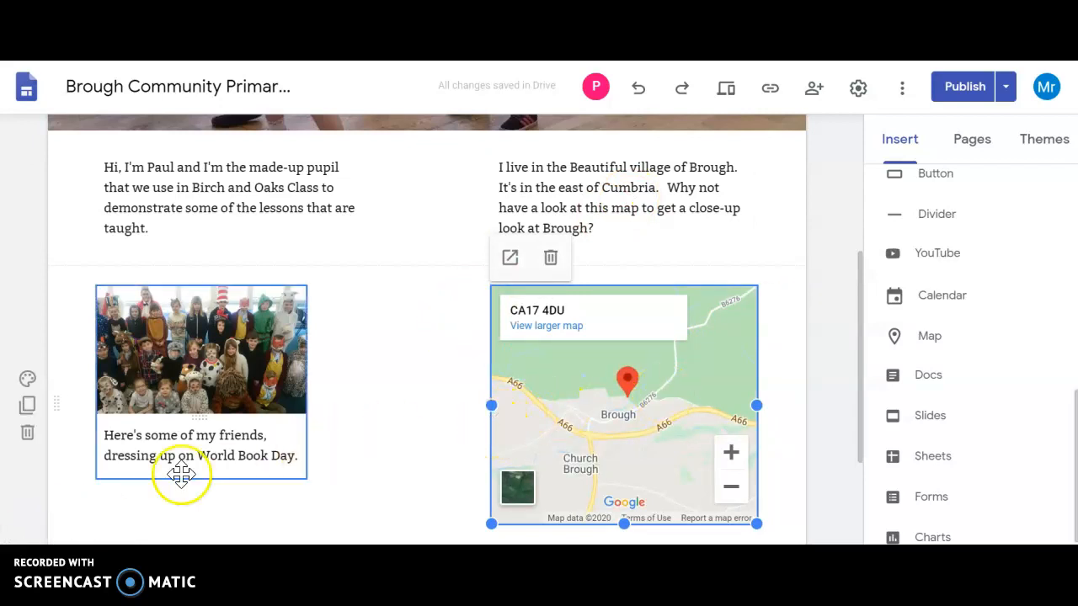
# Step: Insert a text box below the captioned photo and narrow it to the photo's width
pyautogui.moveTo(864, 328); pyautogui.dragTo(865, 421)
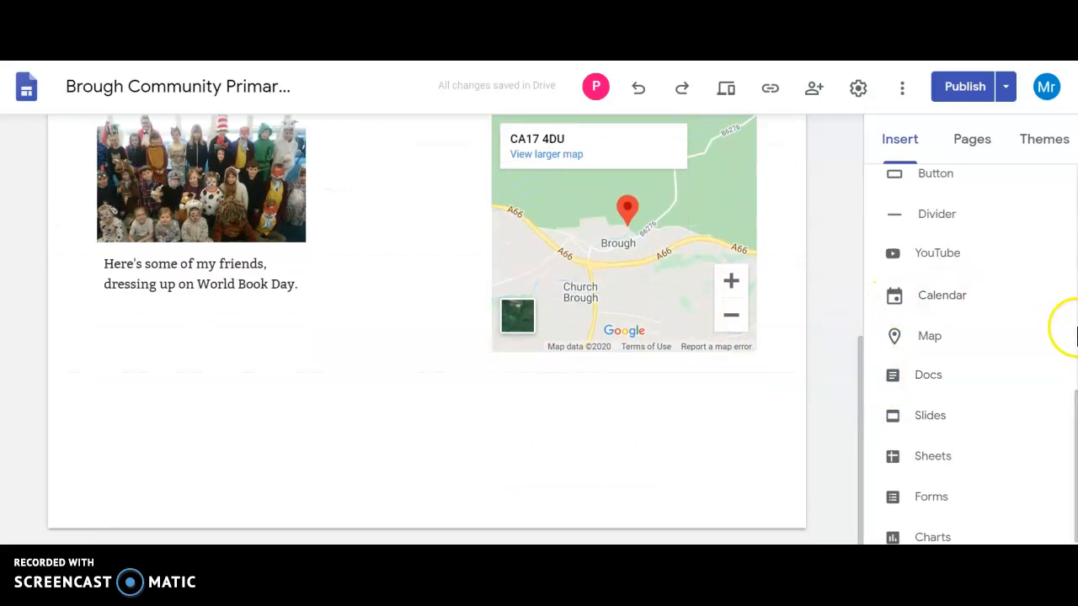
pyautogui.click(1069, 383)
pyautogui.moveTo(1071, 383); pyautogui.dragTo(1072, 173)
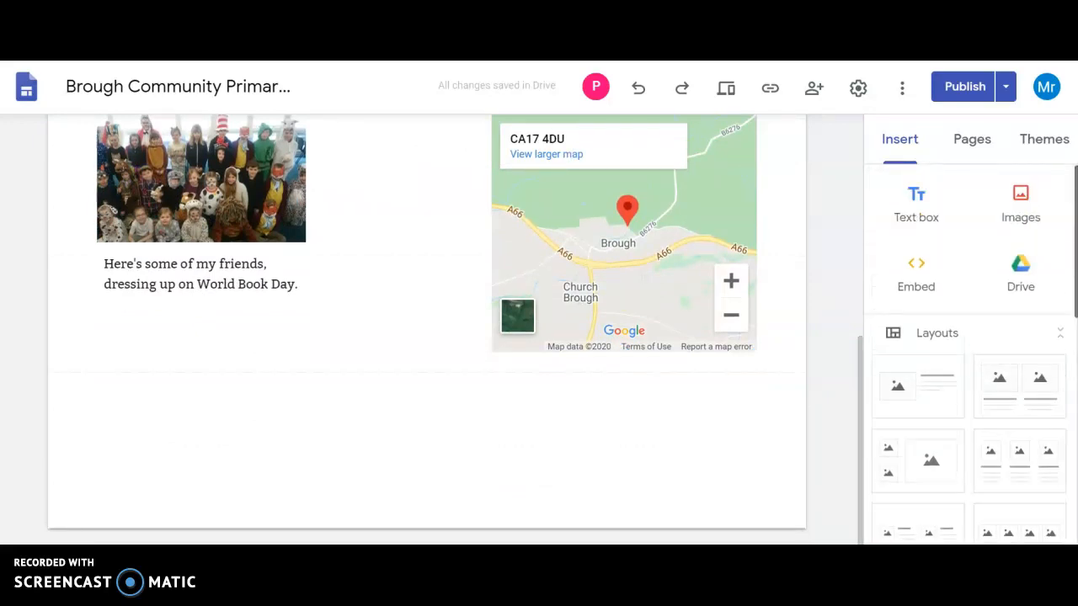
pyautogui.click(921, 217)
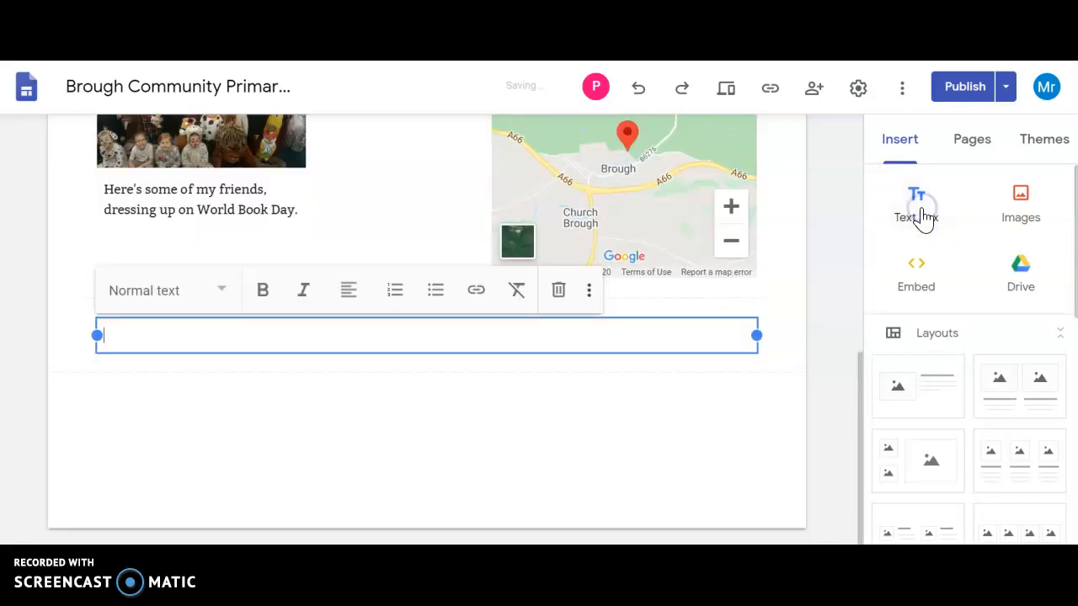
pyautogui.moveTo(755, 332); pyautogui.dragTo(285, 347)
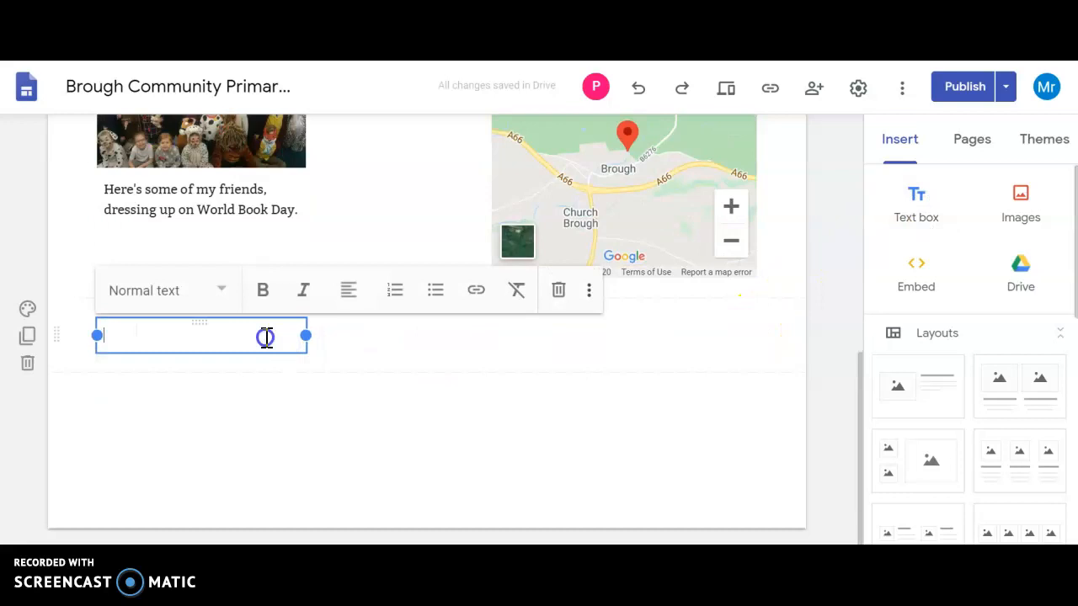
# Step: Enter "Here's some of the things I like and dislike:" in the new text box and start a new line
pyautogui.write("Here's some of")
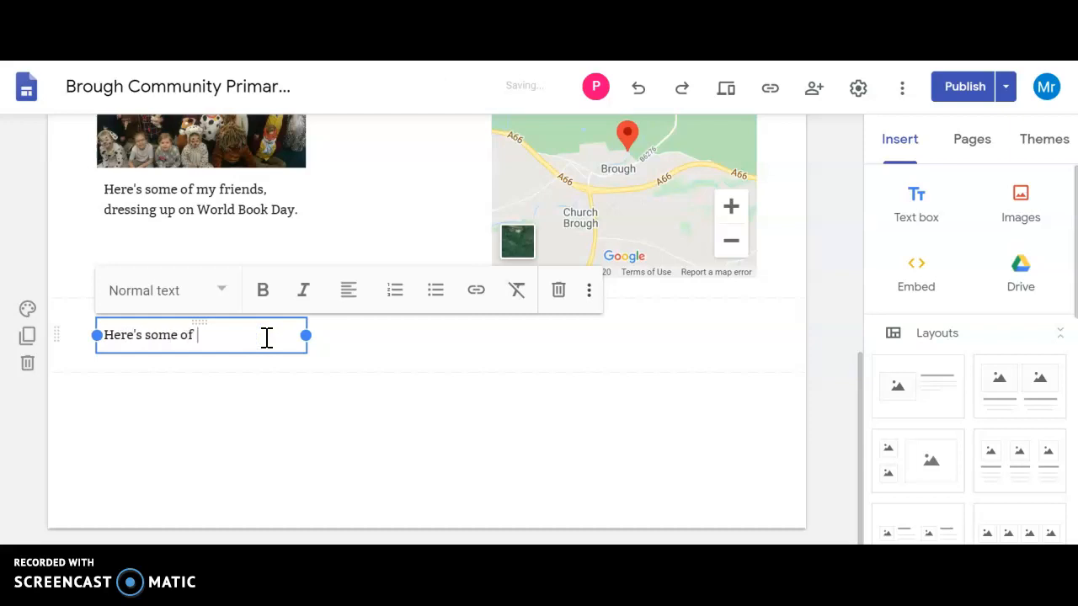
pyautogui.write(' the things I like and dislike:')
pyautogui.press('Return')
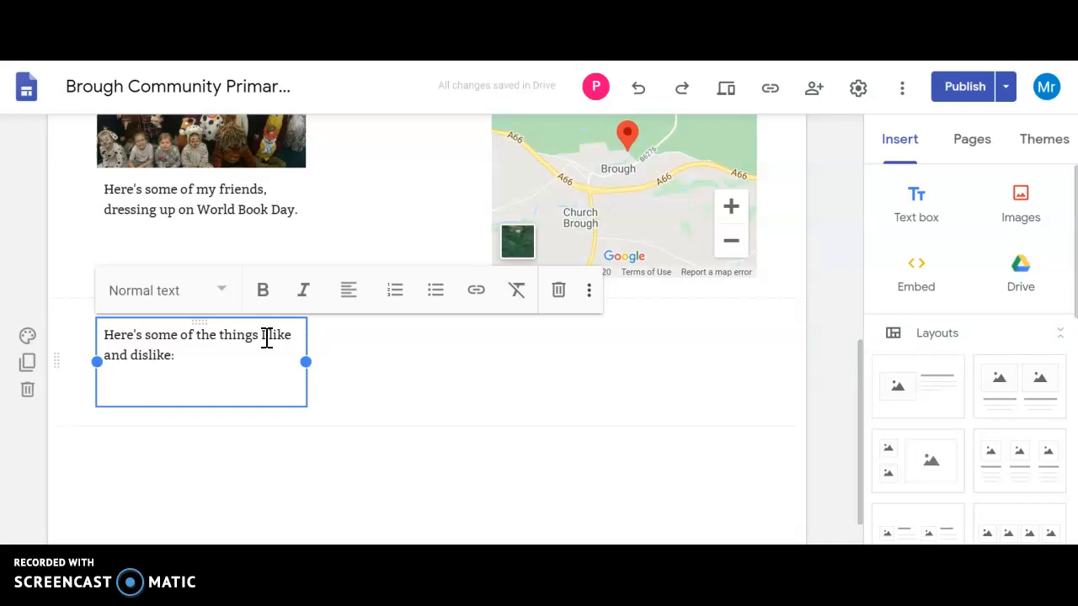
# Step: Add the heading "Likes:" below the sentence and replace the sentence's final colon with a full stop
pyautogui.write('Likes')
pyautogui.click(182, 357)
pyautogui.press('BackSpace')
pyautogui.write('.')
pyautogui.click(150, 387)
pyautogui.write(':')
pyautogui.press('Return')
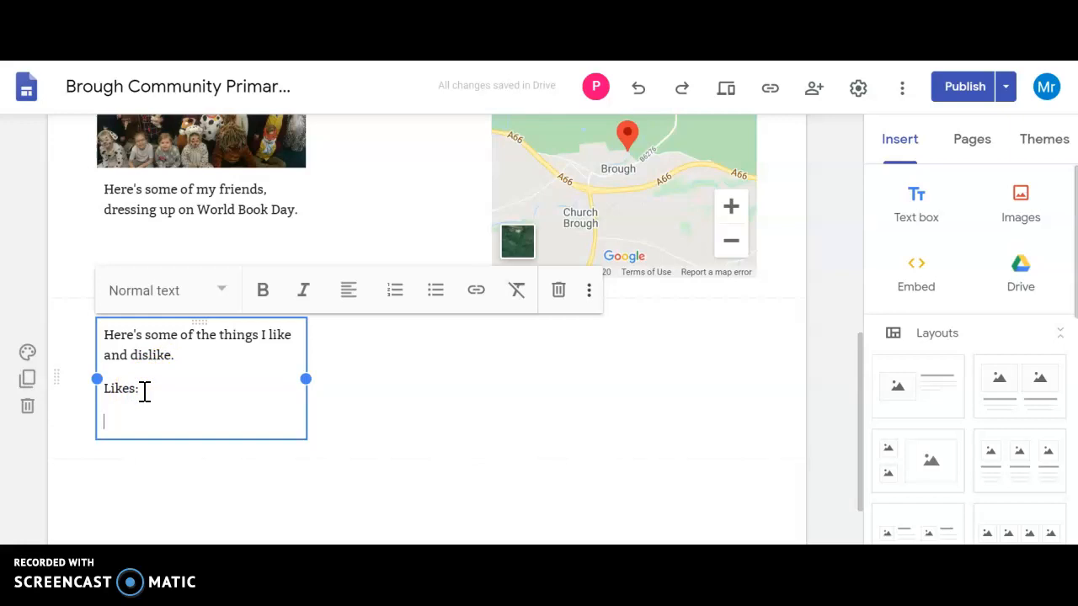
# Step: List "Dogs", "Liverpool FC" and "BMX bikes" on separate lines under the "Likes:" heading
pyautogui.write('Do')
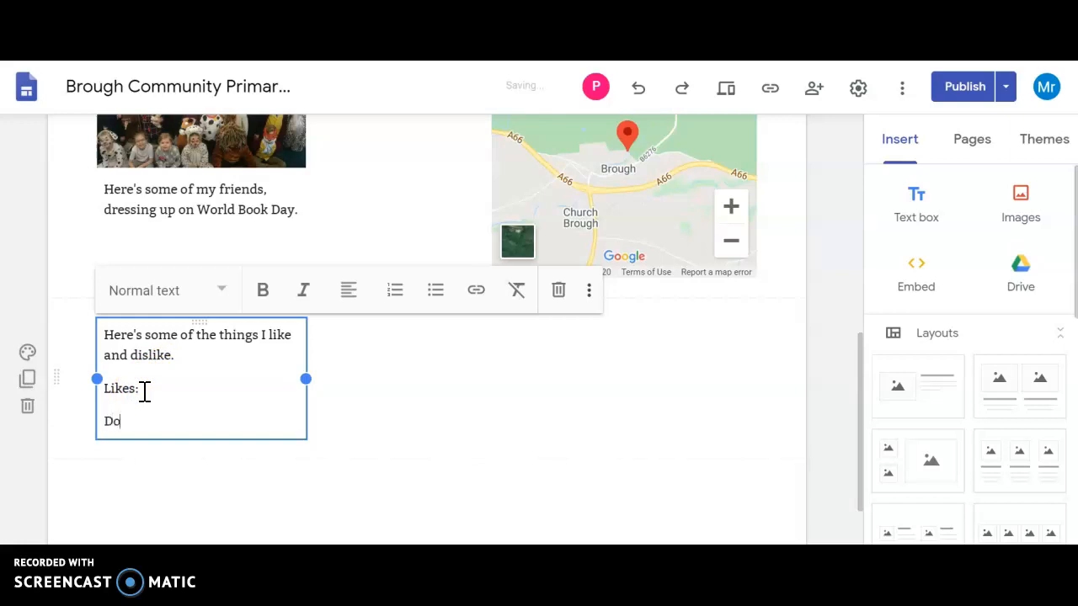
pyautogui.write('gs')
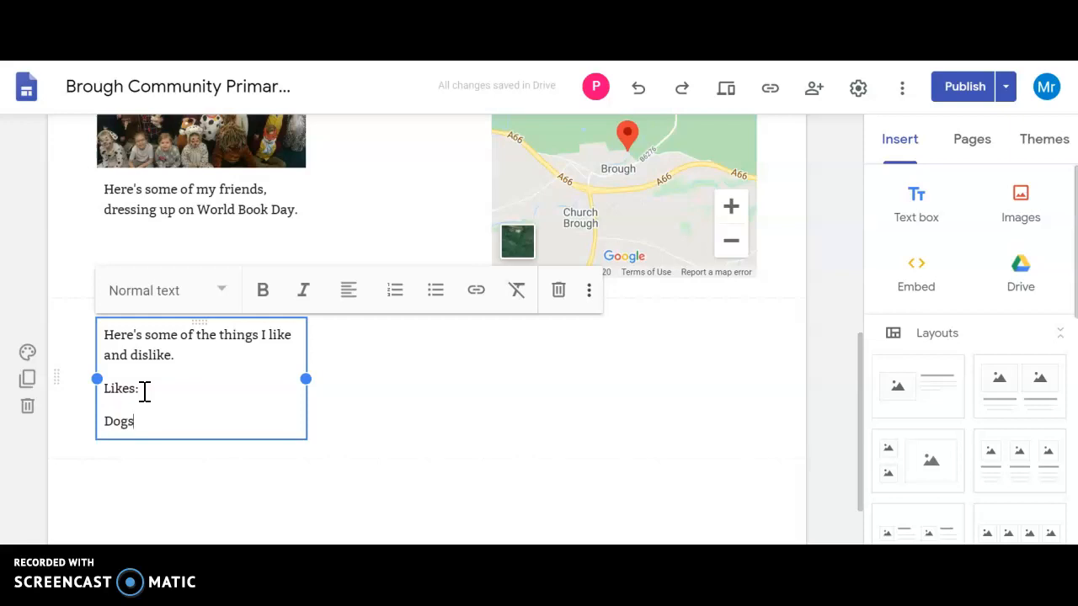
pyautogui.press('Return')
pyautogui.write('Liver')
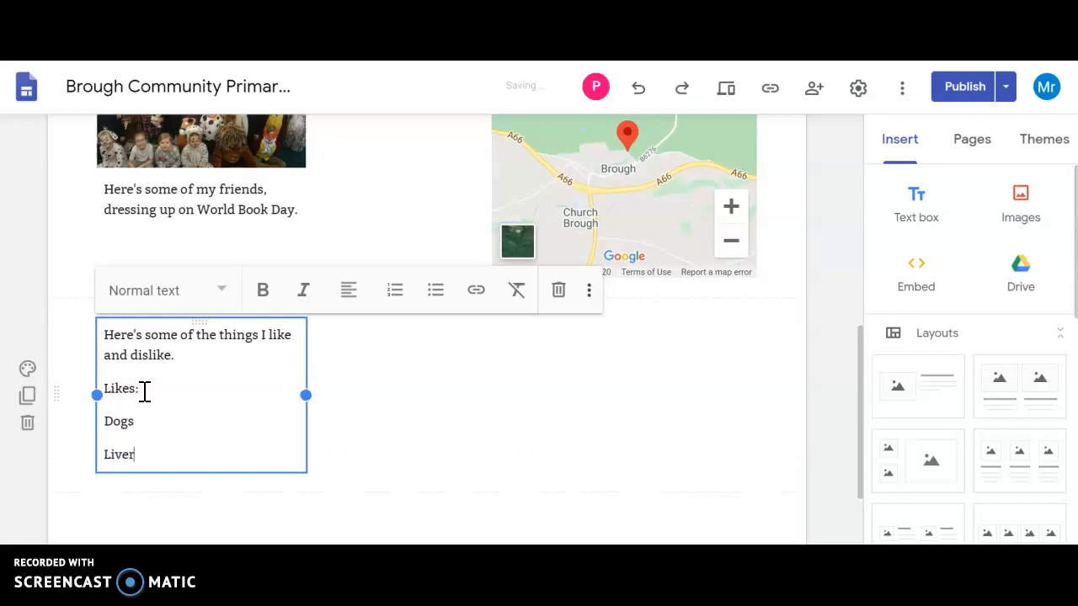
pyautogui.write('pool FC')
pyautogui.press('Return')
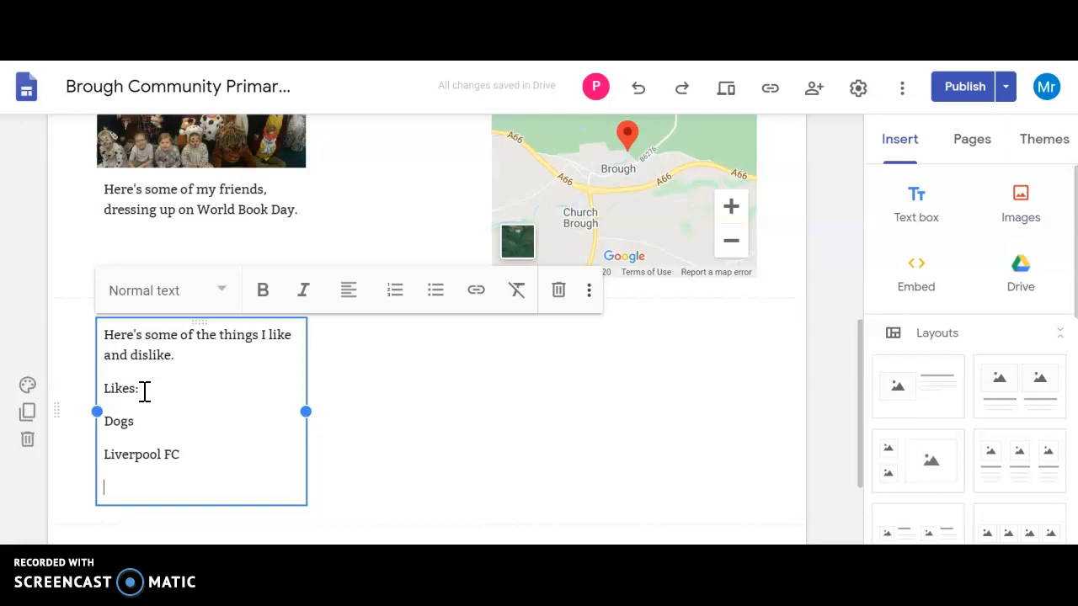
pyautogui.write('BMX ')
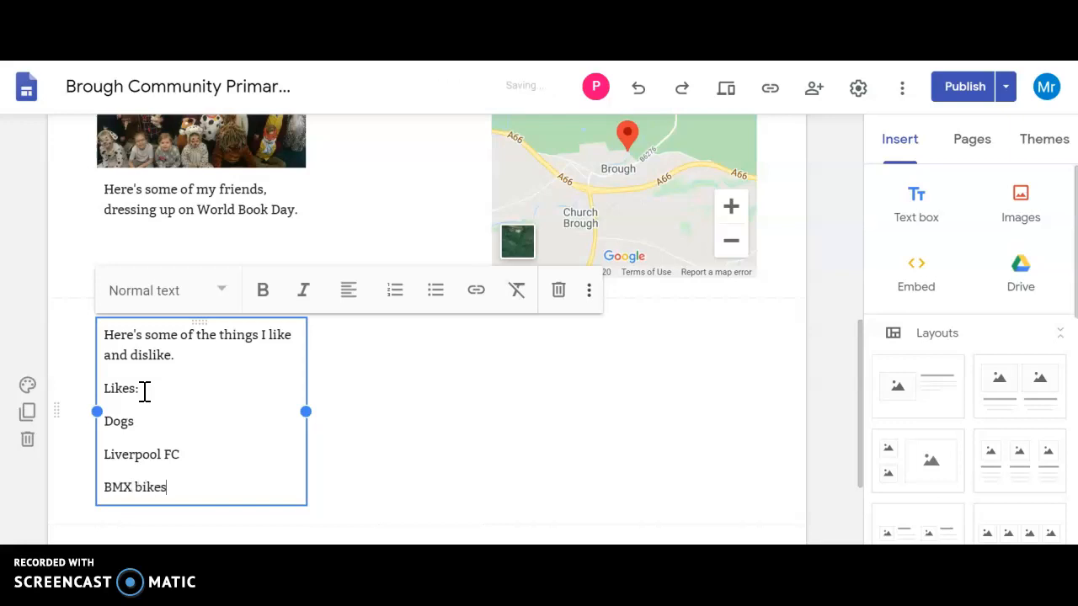
pyautogui.write('bikes')
# Step: Add the heading "Dislikes:" as a second column on the same line as "Likes:"
pyautogui.click(161, 389)
pyautogui.press('Tab')
pyautogui.write('Dislikes:')
# Step: Under "Dislikes:", add "Mice" beside "Dogs" and "Man United" beside "Liverpool FC"
pyautogui.click(168, 421)
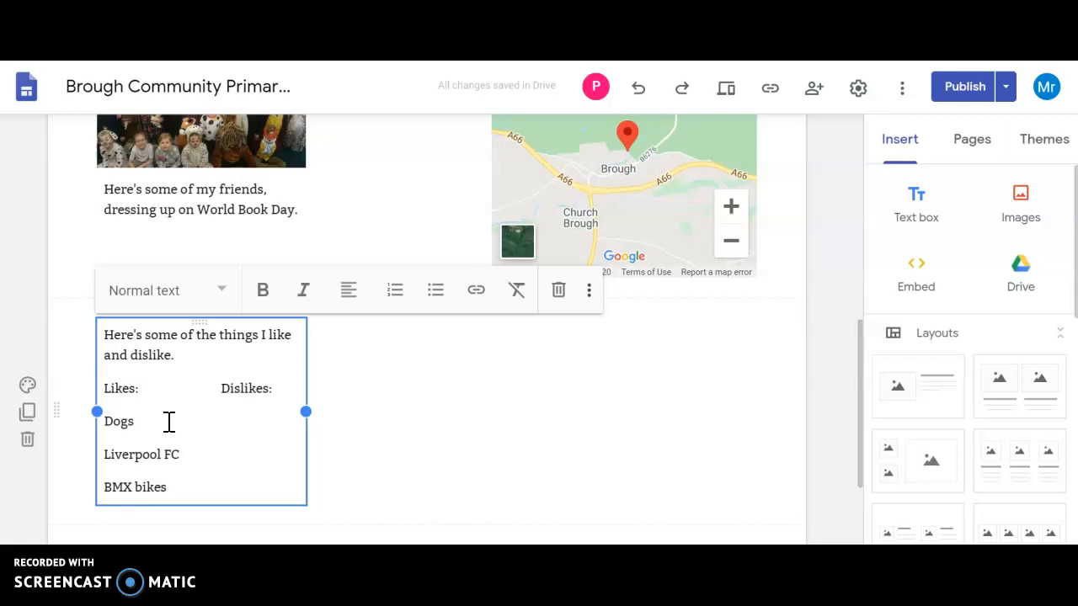
pyautogui.write('Mice')
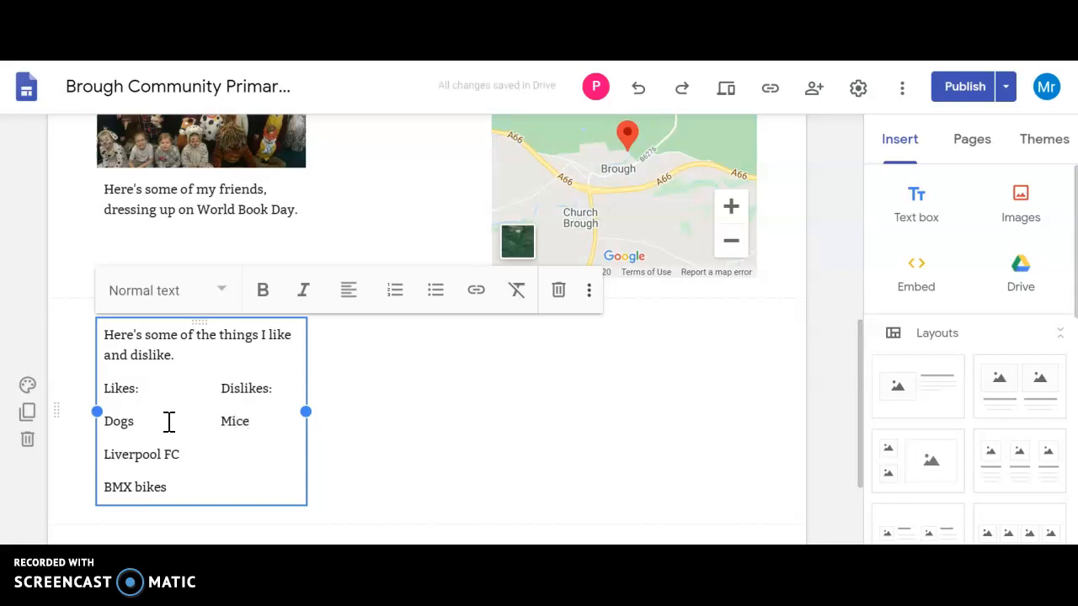
pyautogui.click(181, 452)
pyautogui.press('Tab')
pyautogui.write('Man United')
# Step: Add "Radishes" as the third dislike, aligned beside "BMX bikes"
pyautogui.click(184, 489)
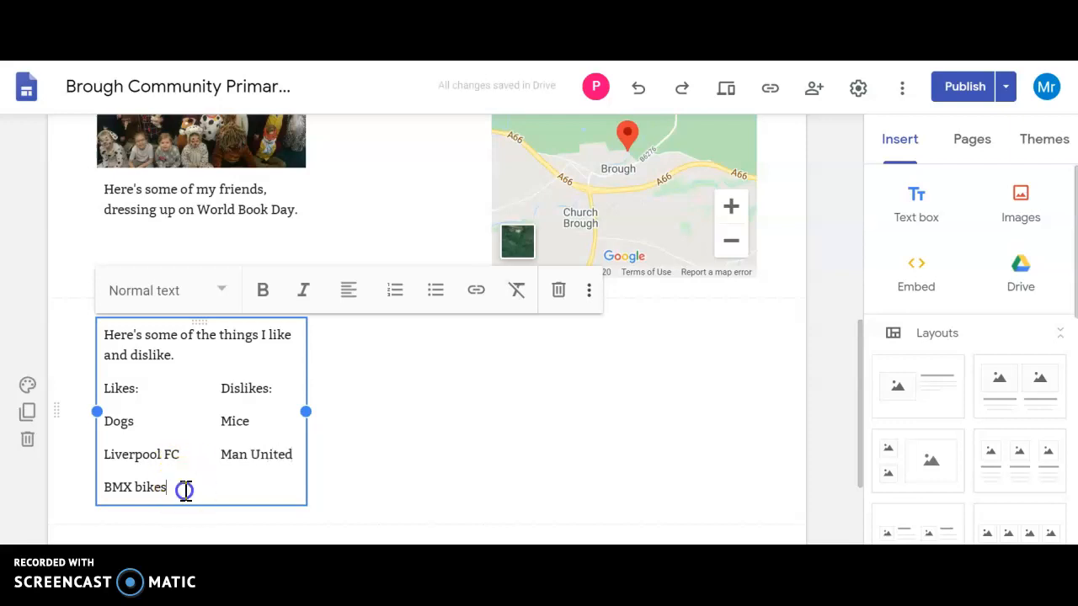
pyautogui.press('Tab')
pyautogui.press('Tab')
pyautogui.press('Tab')
pyautogui.write('H')
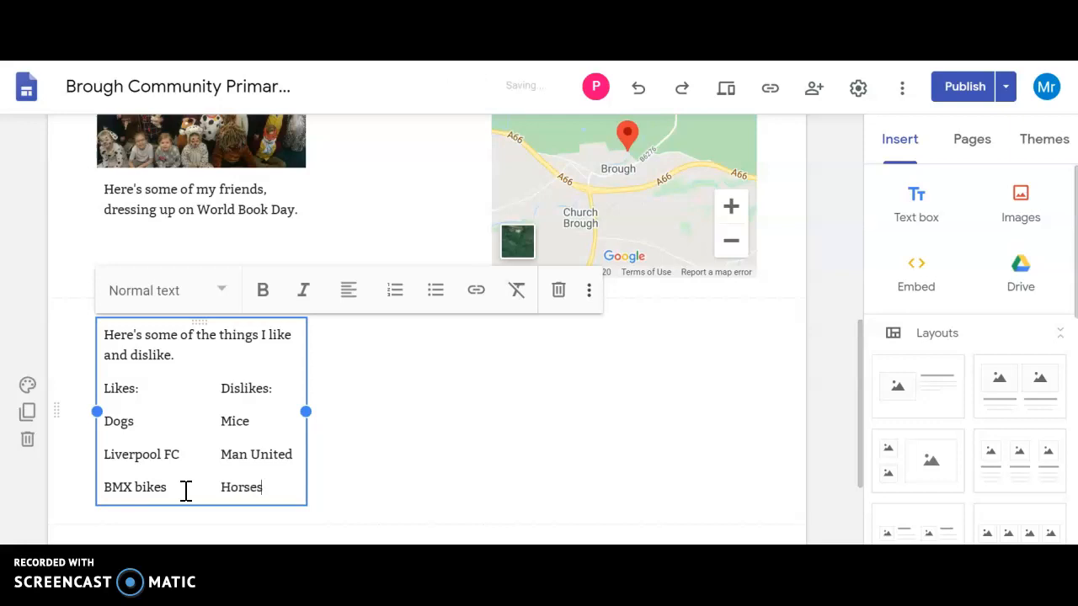
pyautogui.press('BackSpace')
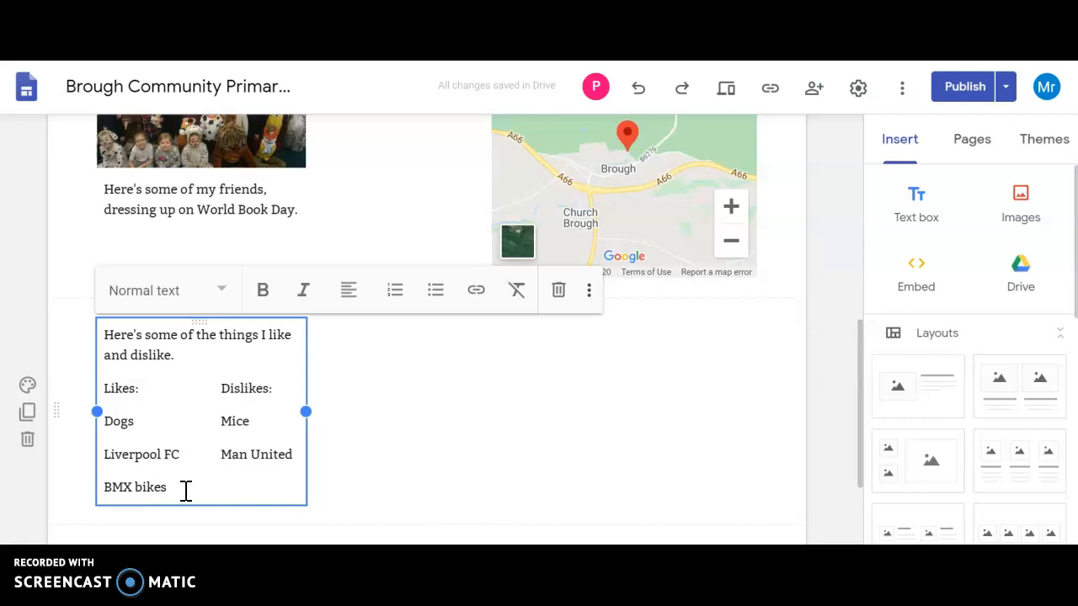
pyautogui.write('Radishes')
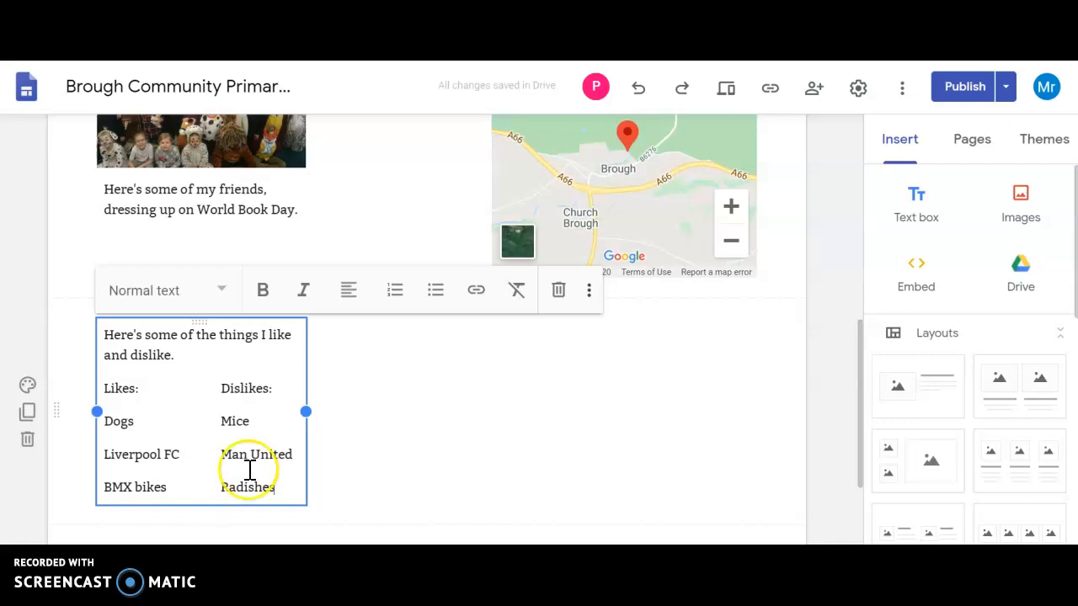
# Step: Finish editing the likes and dislikes text, compare the draft with the currently published version, and publish the updated pupil page
pyautogui.moveTo(862, 409)
pyautogui.mouseDown()
pyautogui.moveTo(853, 210)
pyautogui.moveTo(875, 319)
pyautogui.moveTo(861, 418)
pyautogui.mouseUp()
pyautogui.click(286, 511)
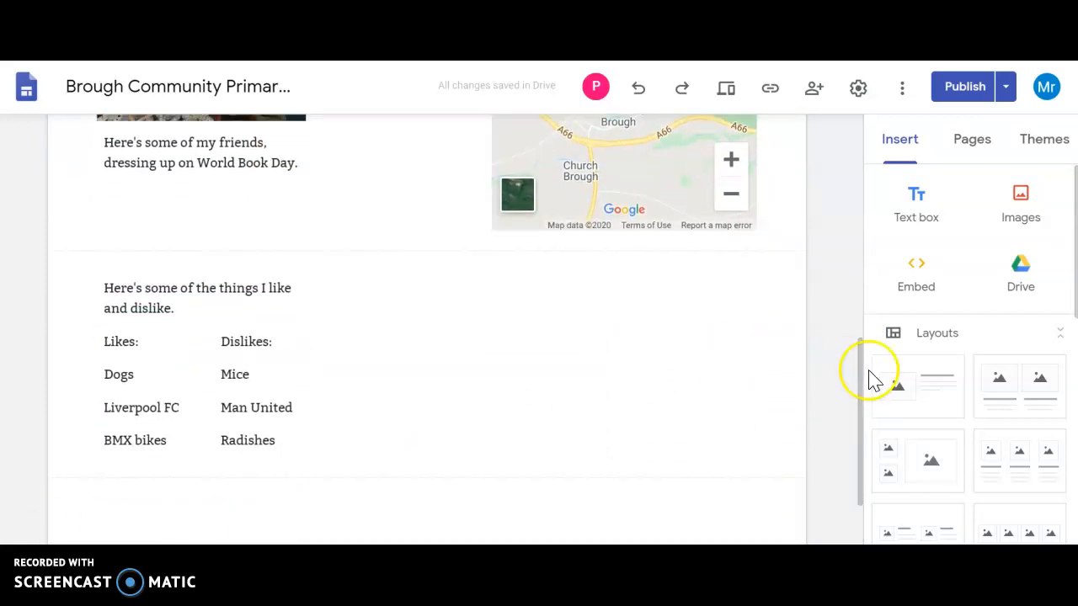
pyautogui.moveTo(861, 385); pyautogui.dragTo(854, 156)
pyautogui.click(969, 92)
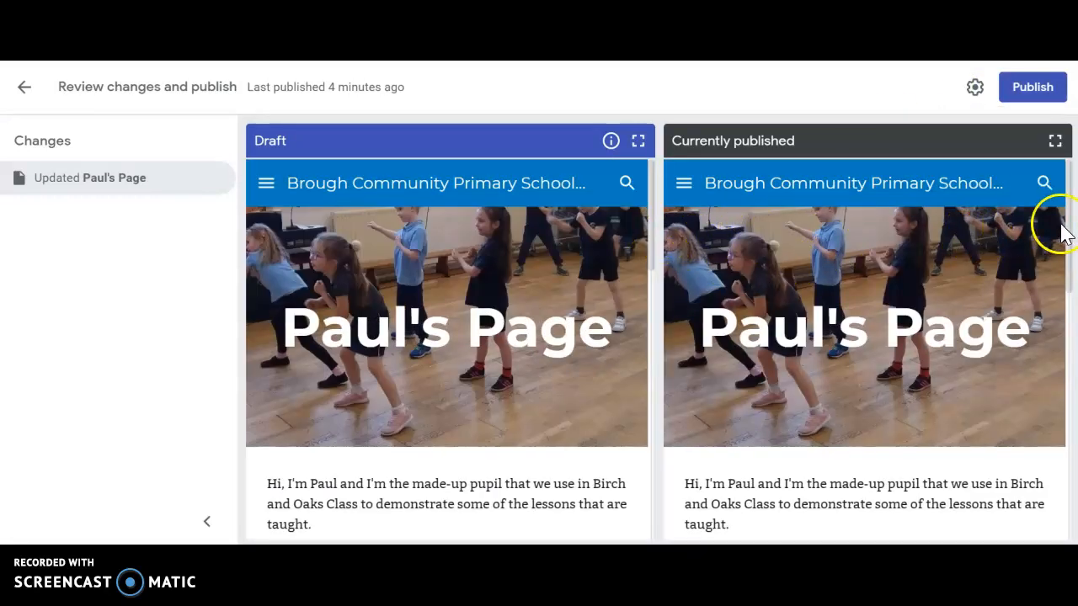
pyautogui.scroll(-10, 1071, 235)
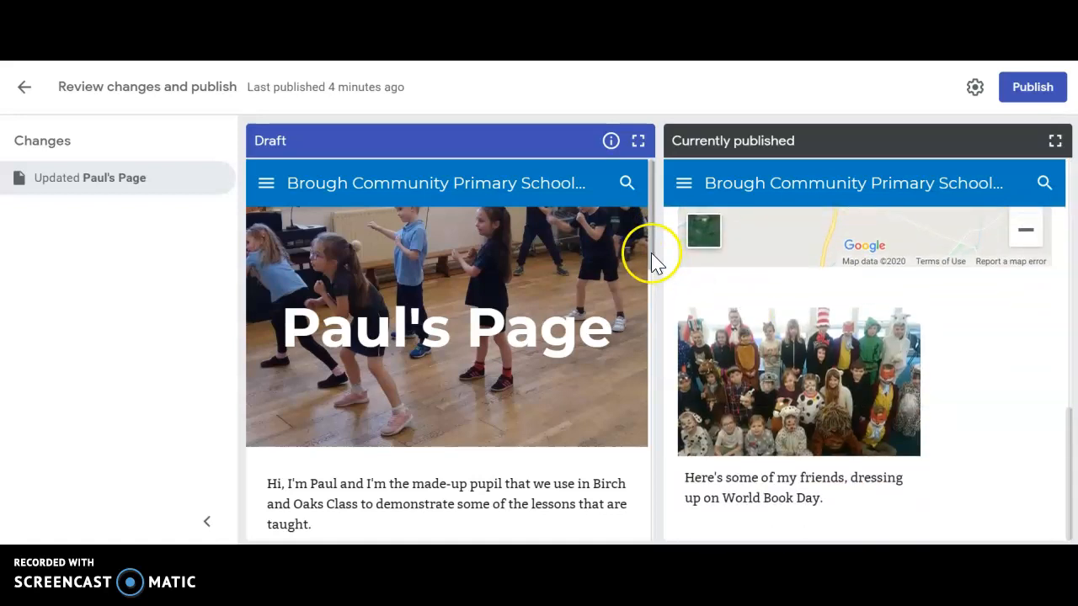
pyautogui.moveTo(657, 261); pyautogui.dragTo(645, 530)
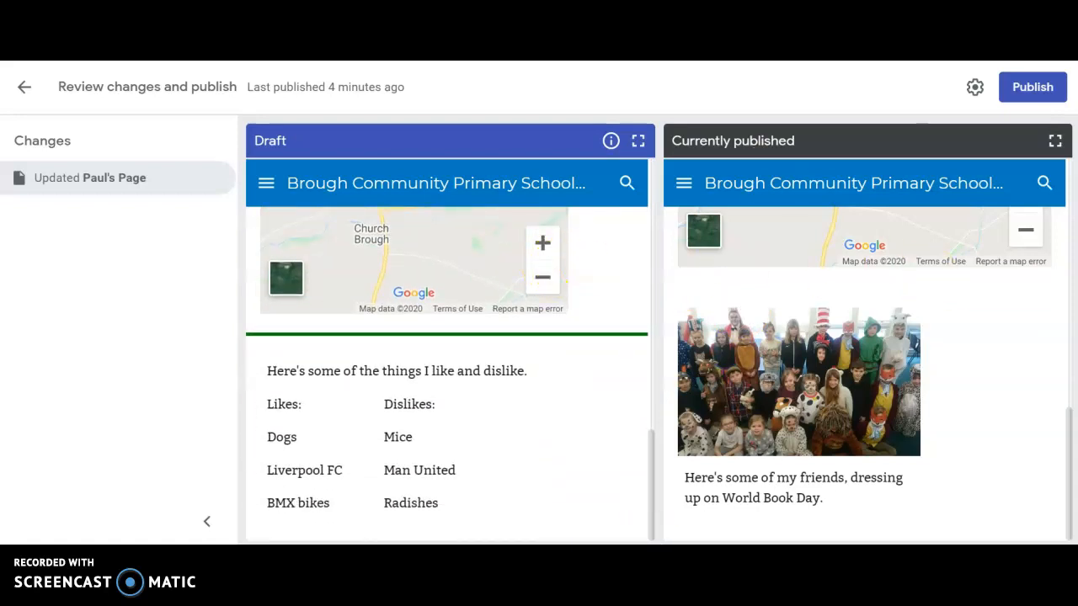
pyautogui.click(1024, 93)
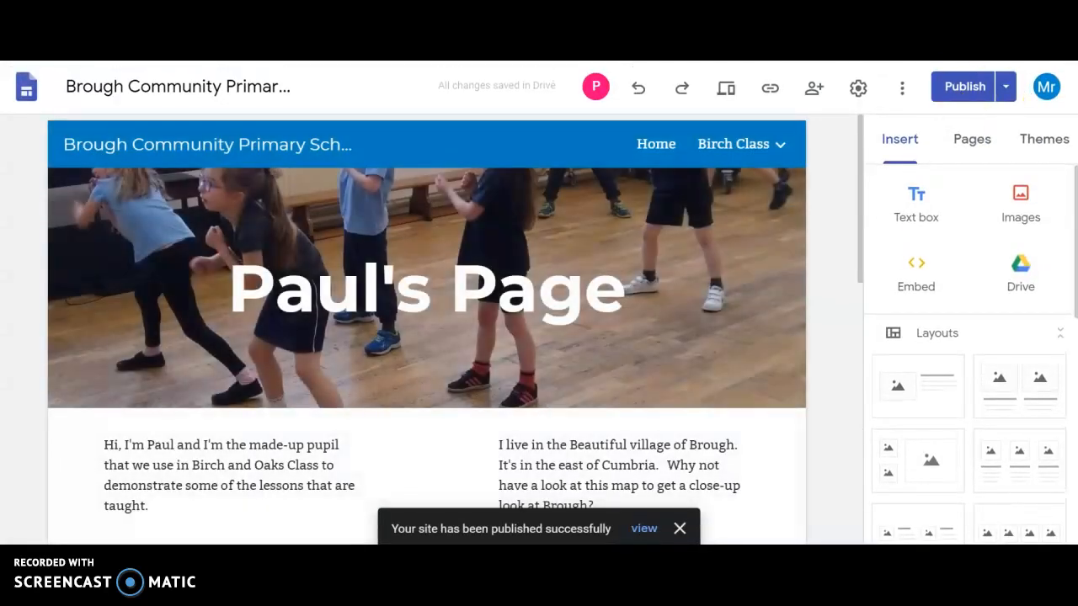
# Step: Open the school website's Pupil Page in a new browser tab and follow its link to the new pupils' website
pyautogui.hotkey('ctrl', 't')
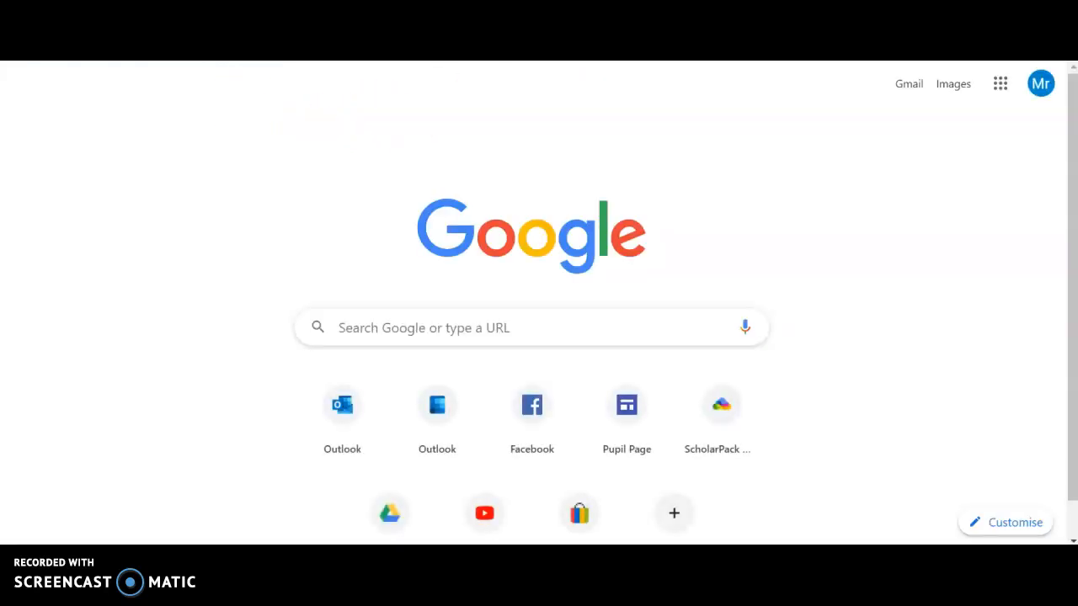
pyautogui.press('Return')
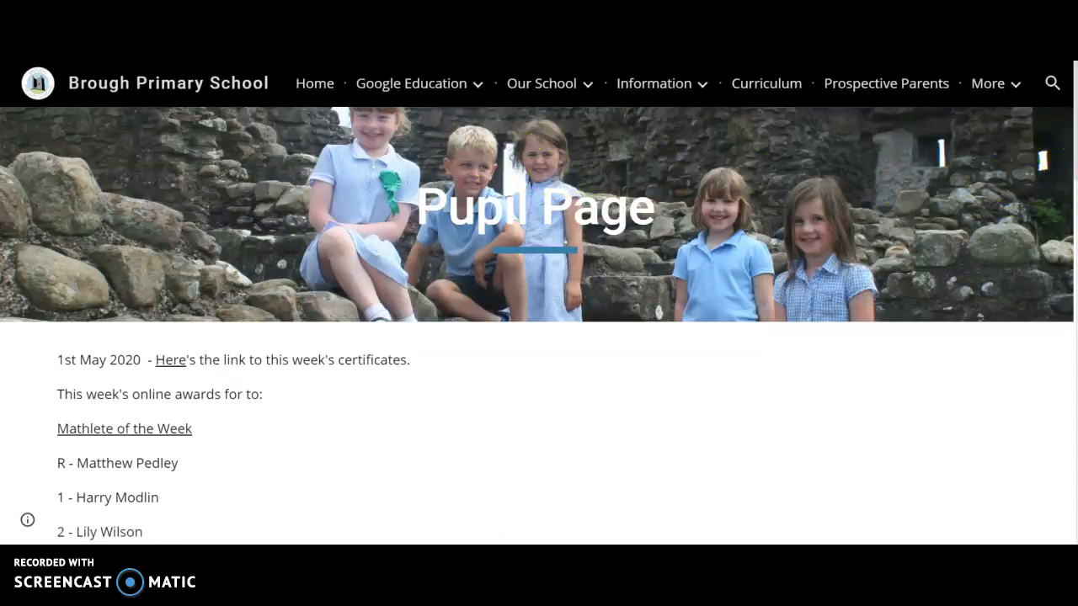
pyautogui.moveTo(1073, 116); pyautogui.dragTo(1073, 484)
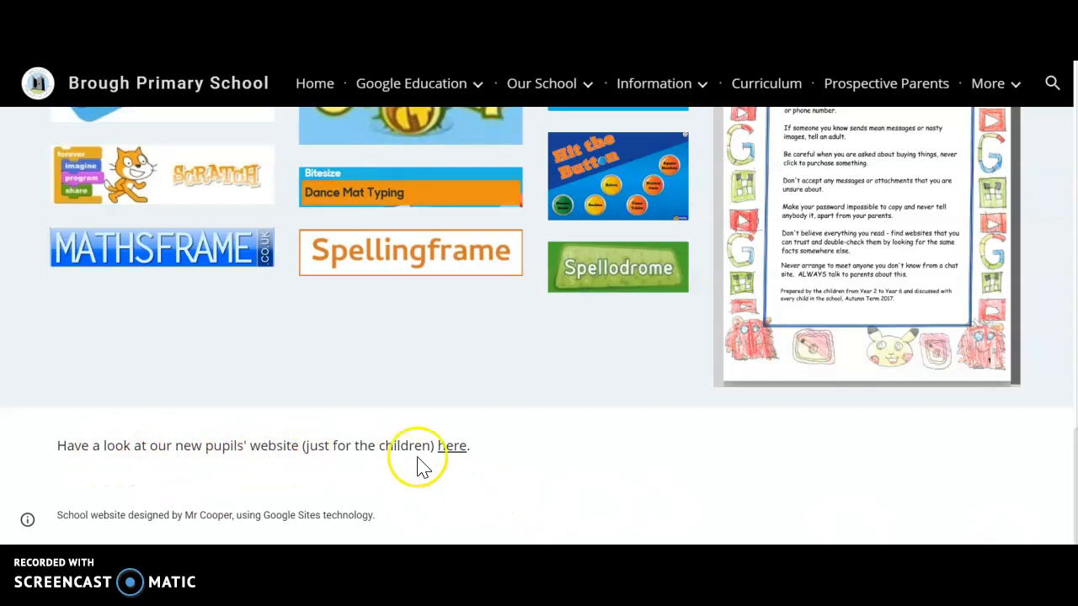
pyautogui.click(451, 447)
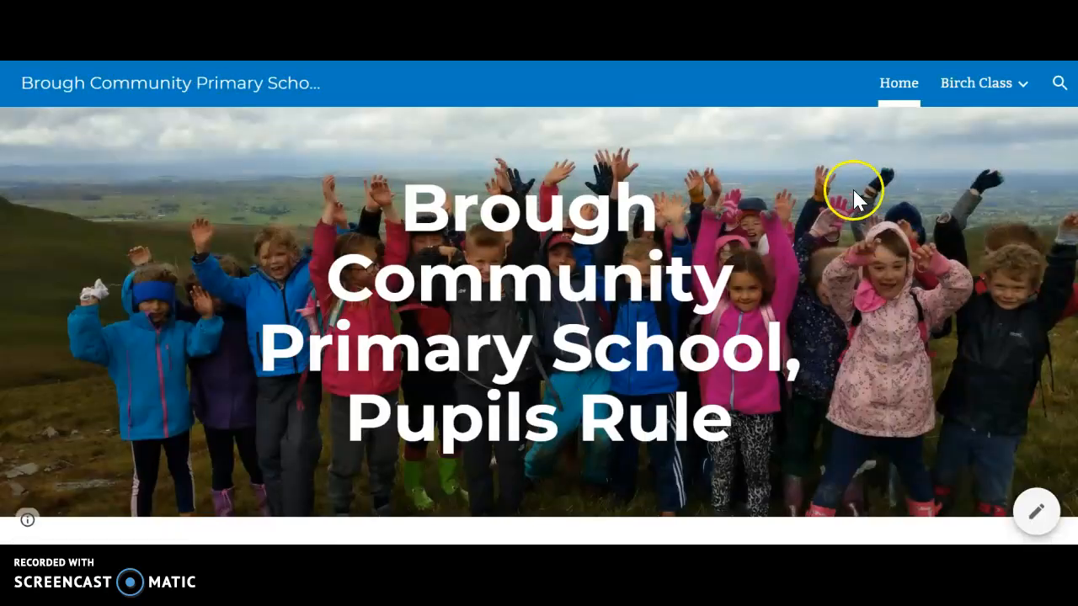
# Step: Open the made-up pupil's page under Birch Class and check the published content down to the likes and dislikes
pyautogui.moveTo(995, 100)
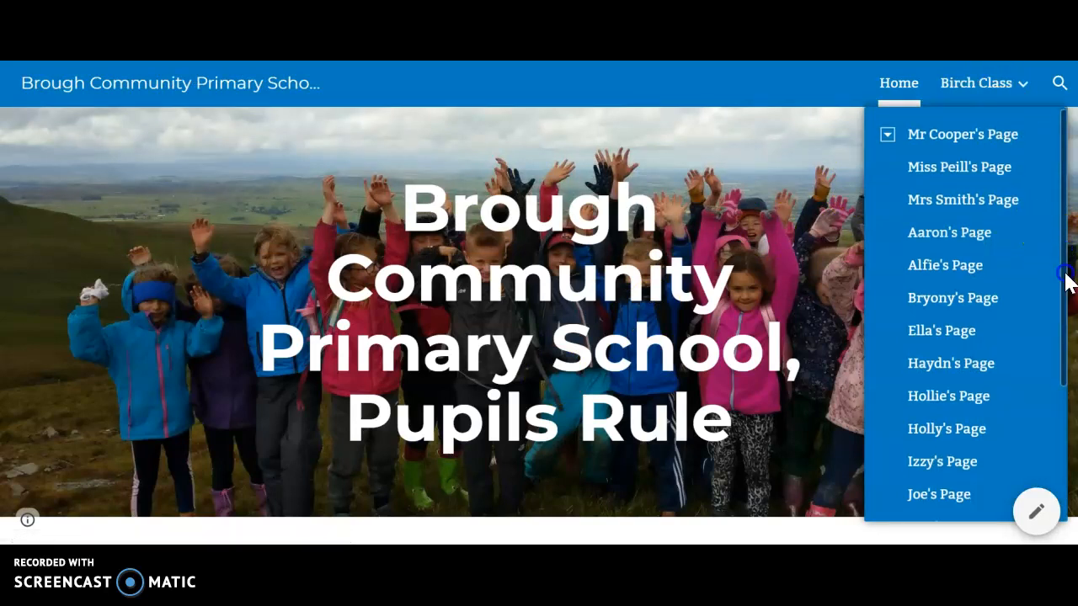
pyautogui.moveTo(1066, 281); pyautogui.dragTo(1051, 404)
pyautogui.click(966, 407)
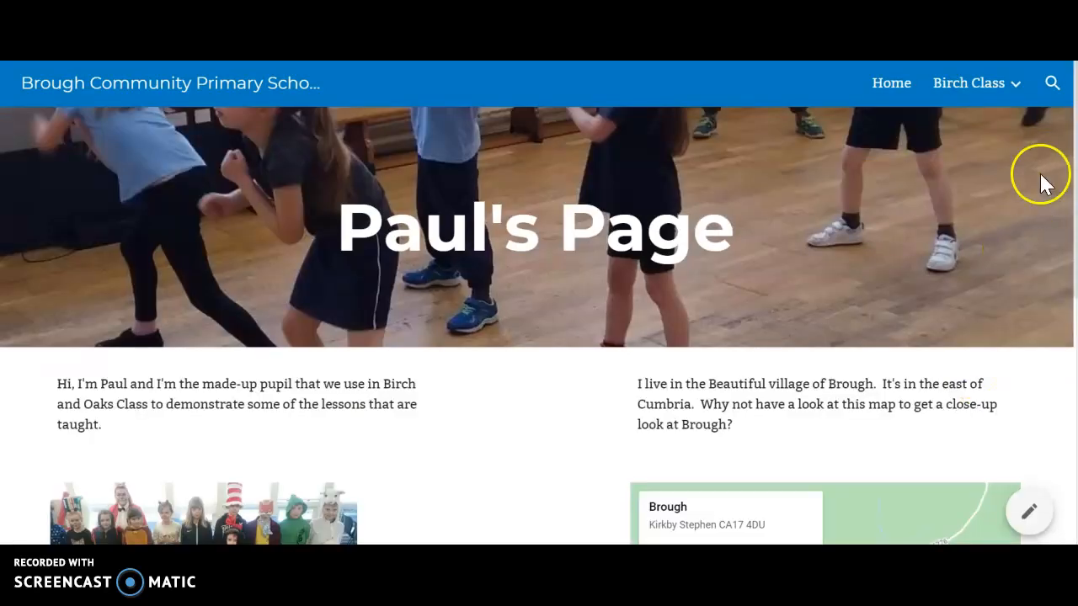
pyautogui.moveTo(1073, 141); pyautogui.dragTo(1075, 394)
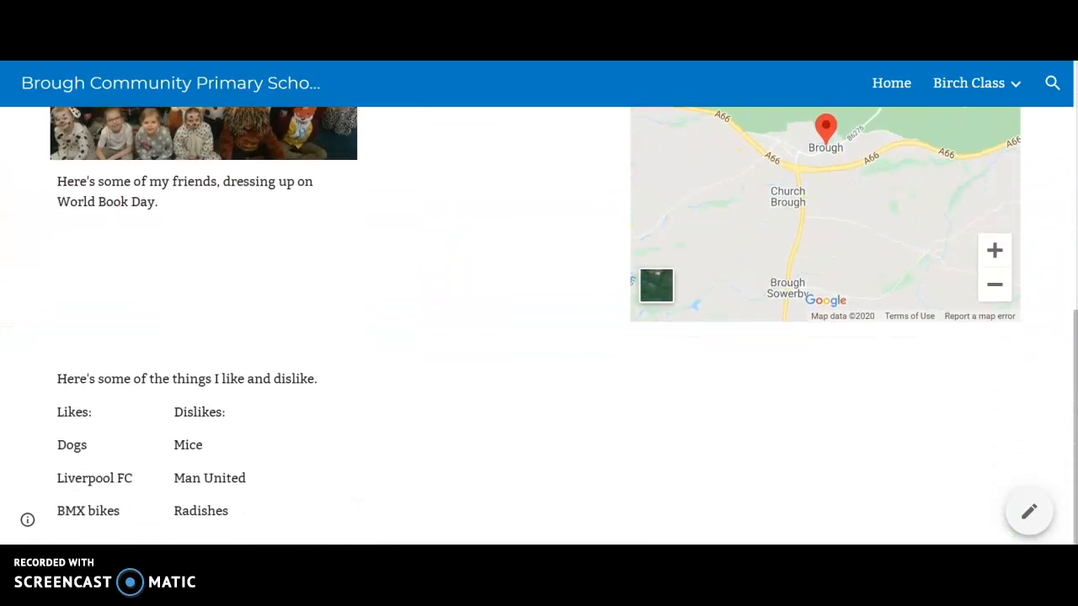